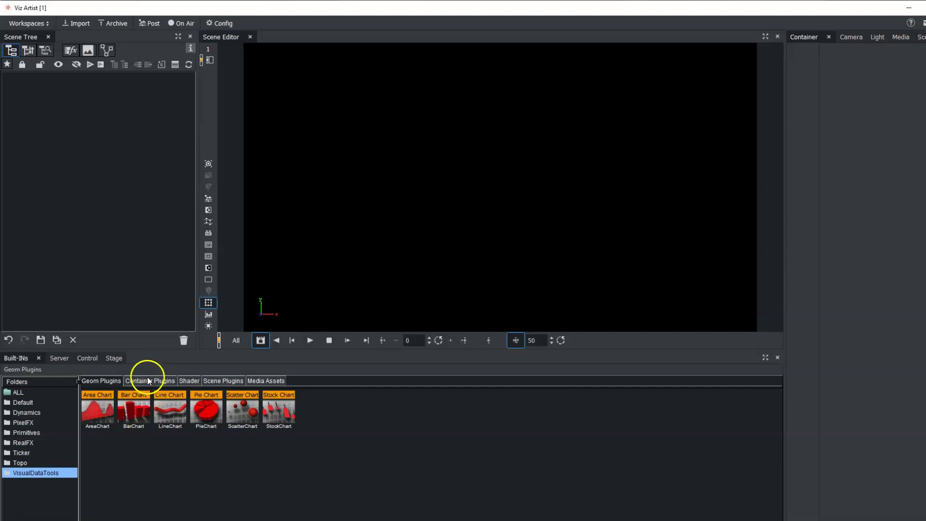
# Add a Helvetica-Neue-LT-Std-57-Condensed text object from the server fonts and shift it left in the viewer
pyautogui.click(59, 359)
pyautogui.moveTo(215, 415); pyautogui.dragTo(81, 193)
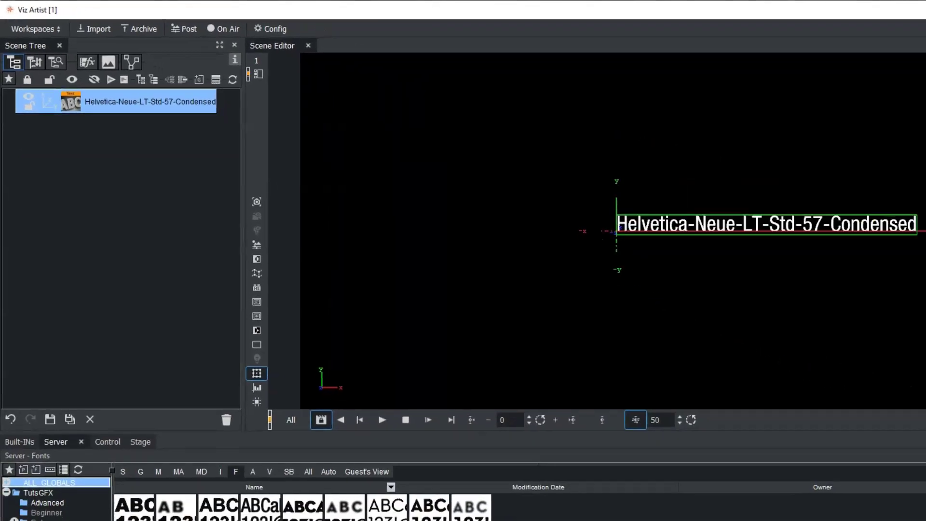
pyautogui.moveTo(886, 153); pyautogui.dragTo(868, 152)
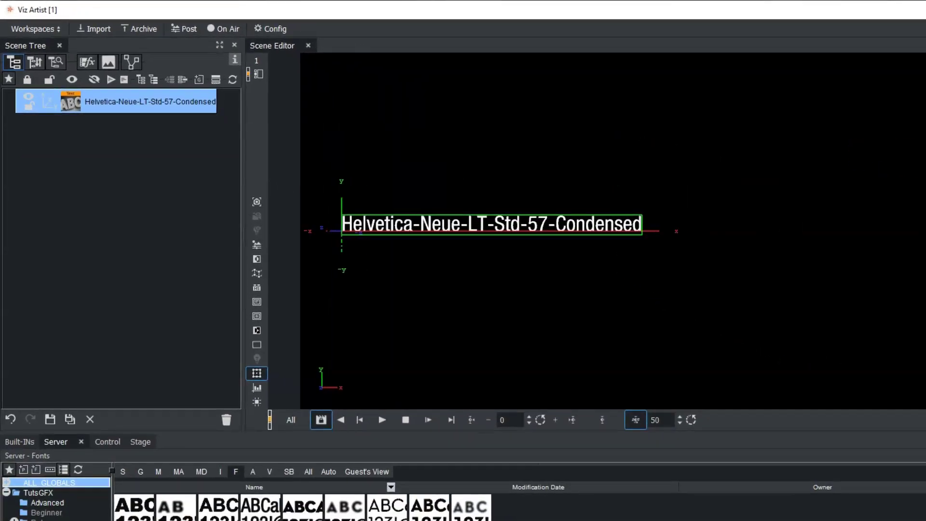
# Add an empty group to the scene and attach the DataReader data plugin to it
pyautogui.click(267, 372)
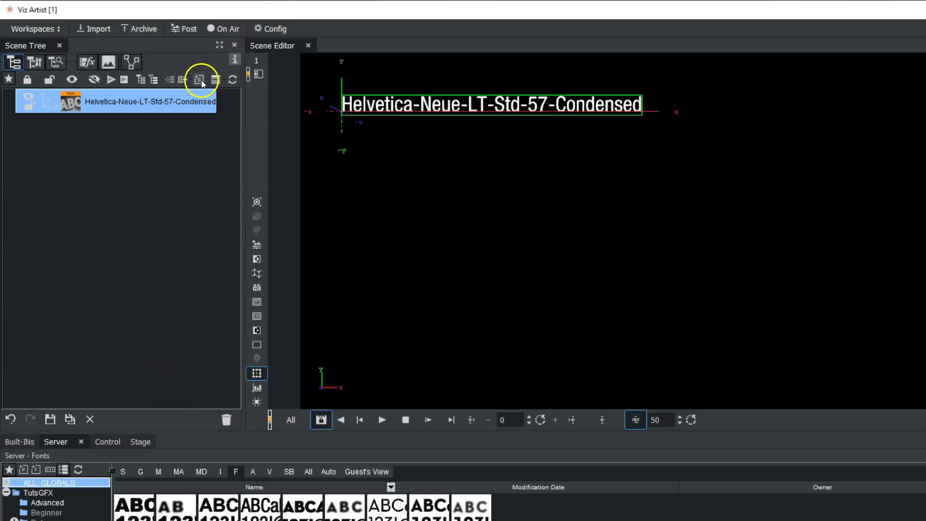
pyautogui.moveTo(199, 80); pyautogui.dragTo(48, 204)
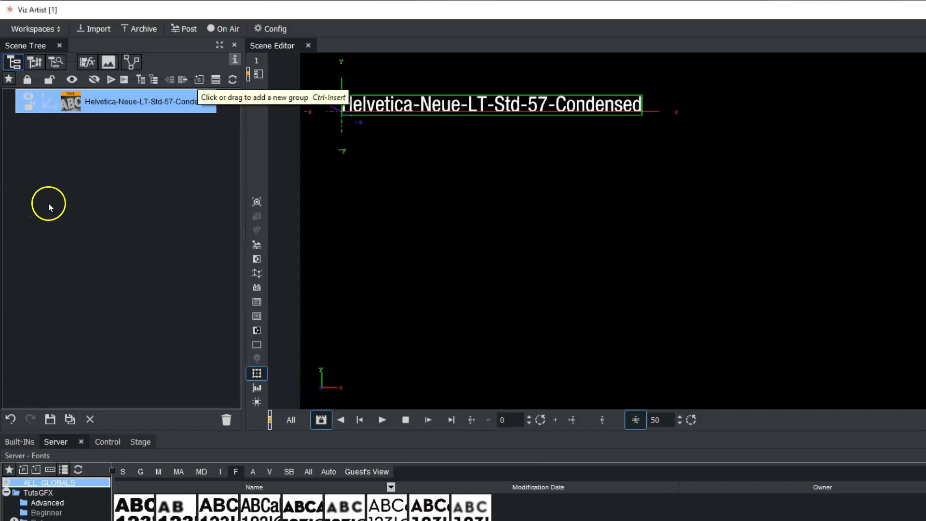
pyautogui.click(22, 441)
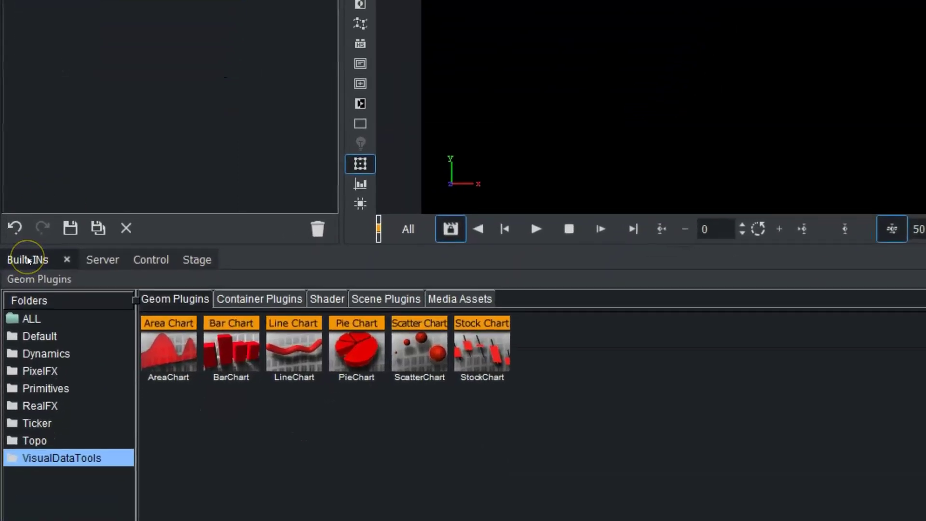
pyautogui.click(241, 299)
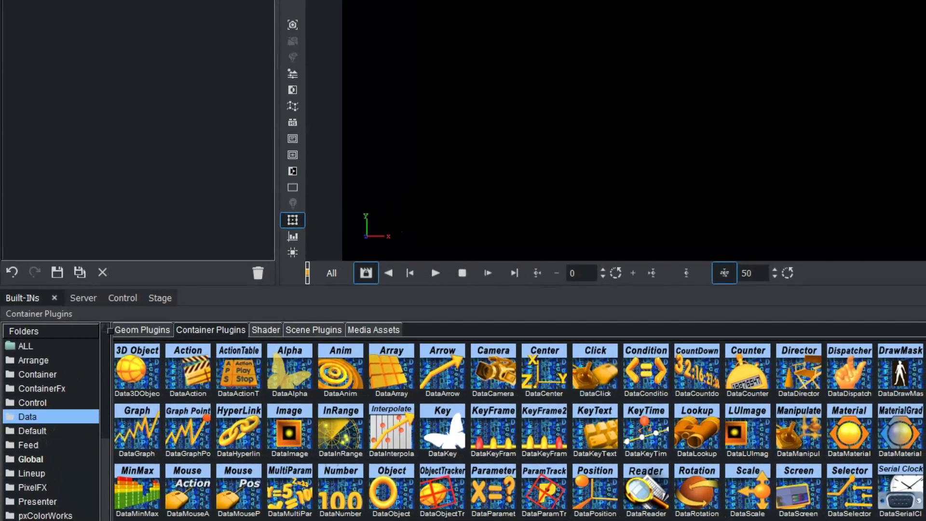
pyautogui.scroll(-1, 633, 448)
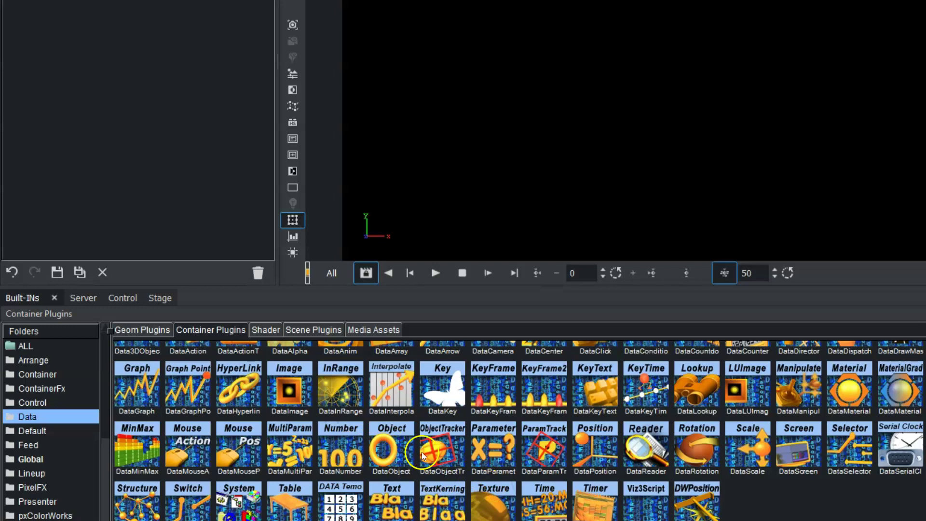
pyautogui.moveTo(645, 449); pyautogui.dragTo(100, 137)
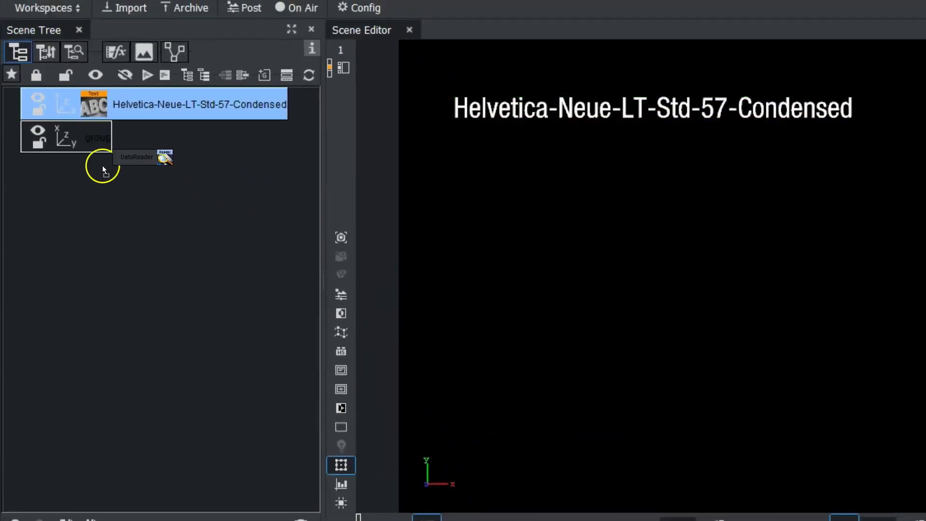
# Rename the group DATAREADER and the text TEST, and attach a DataText plugin to TEST
pyautogui.click(116, 139)
pyautogui.click(117, 139)
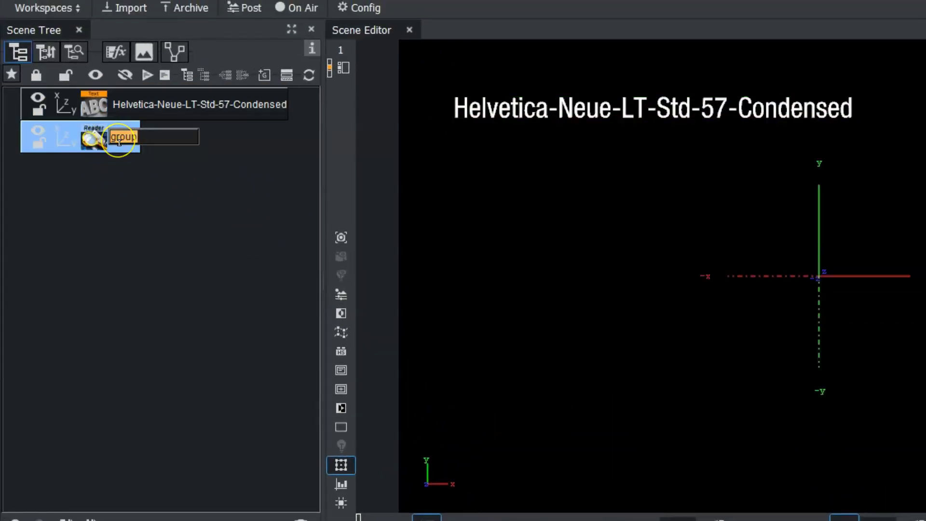
pyautogui.write('DATAREADER')
pyautogui.press('Return')
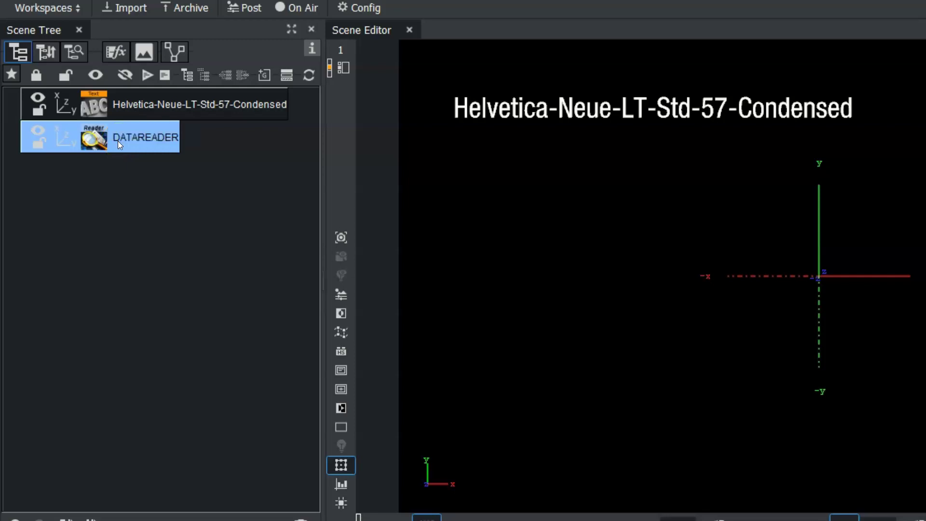
pyautogui.doubleClick(137, 106)
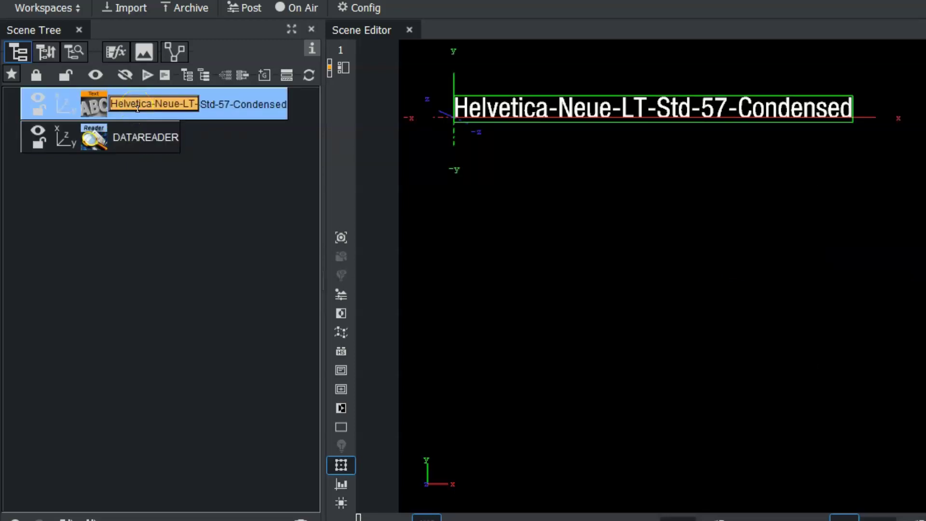
pyautogui.write('TEST')
pyautogui.press('Return')
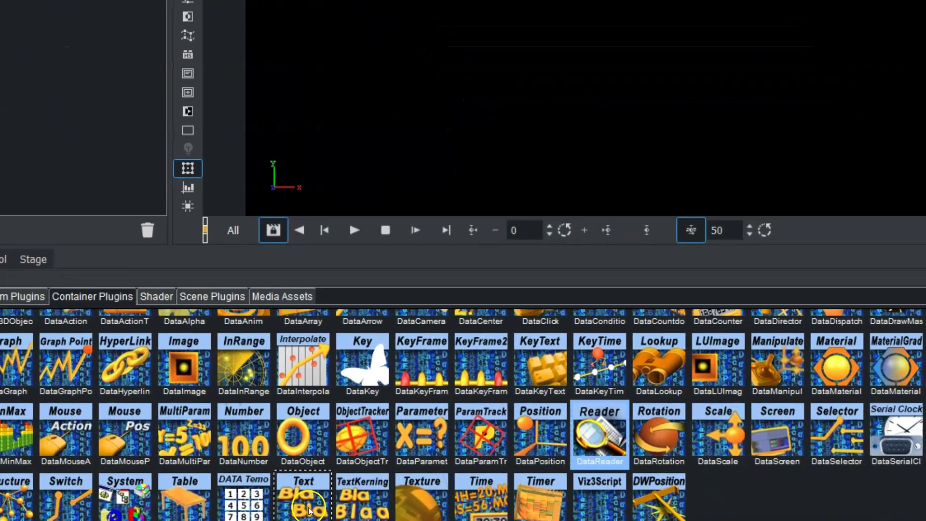
pyautogui.moveTo(237, 492); pyautogui.dragTo(179, 129)
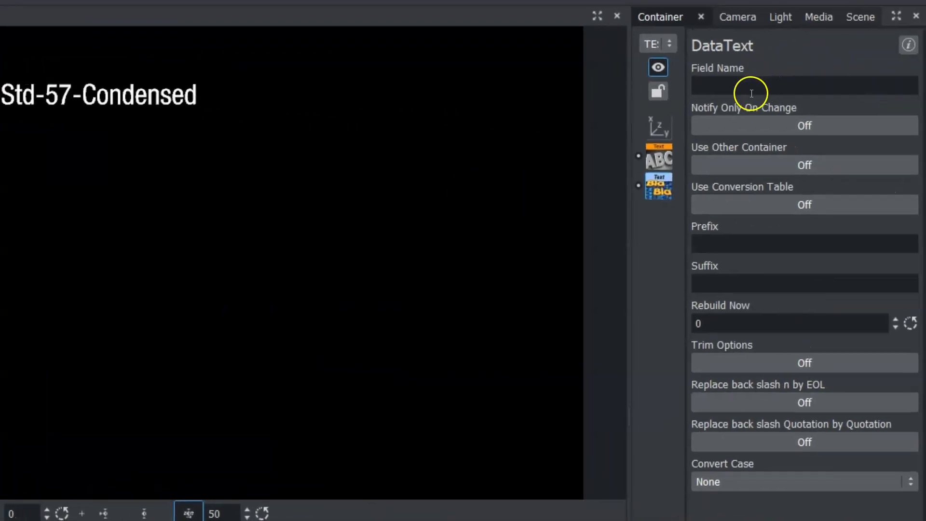
# Set the DataText field name to READER_CONSOLE so TEST shows the slash-separated stock values
pyautogui.click(748, 87)
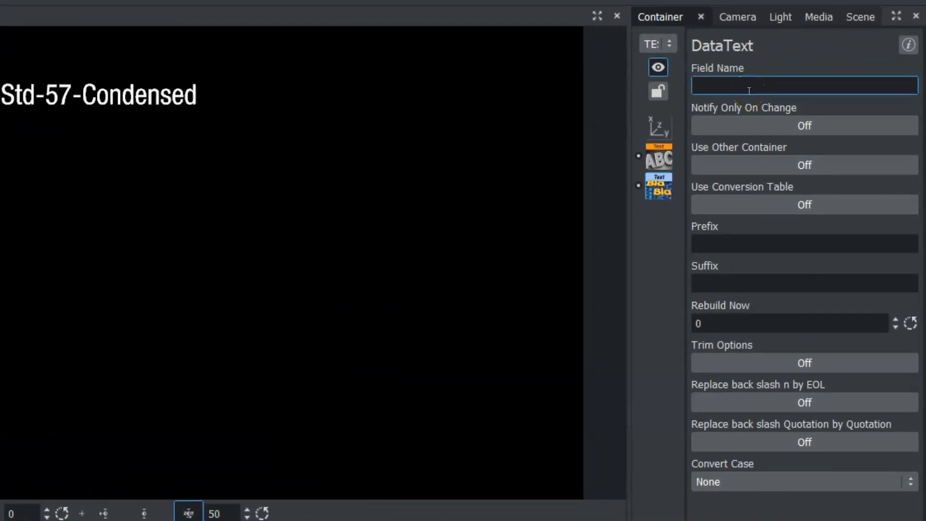
pyautogui.write('REWDER_CO')
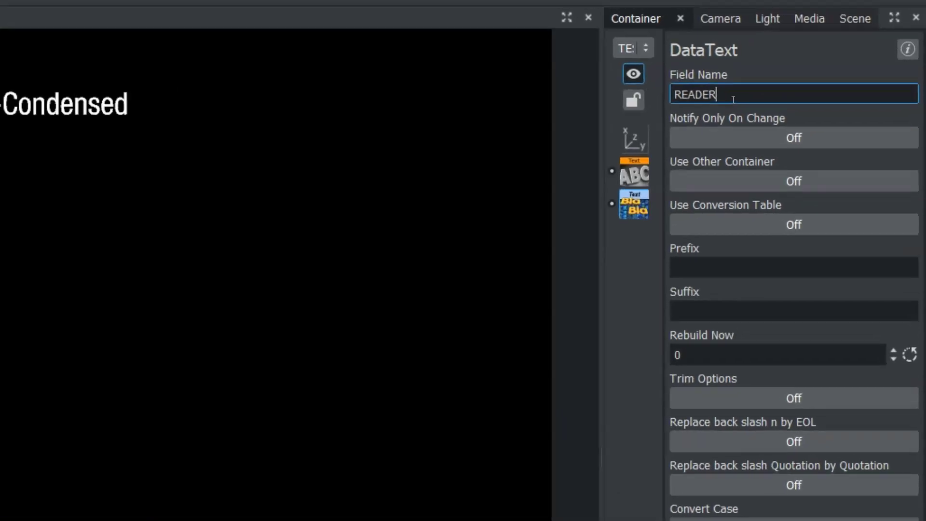
pyautogui.write('NSOLE')
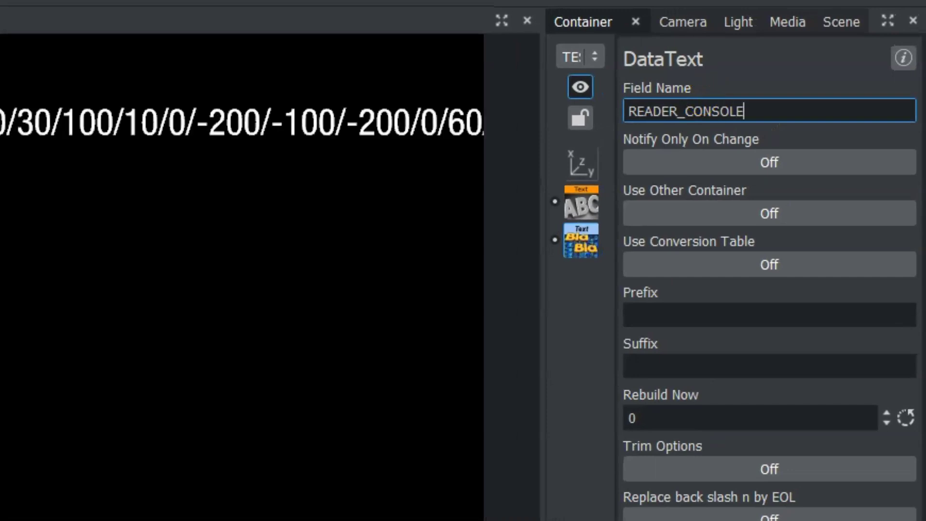
pyautogui.press('Return')
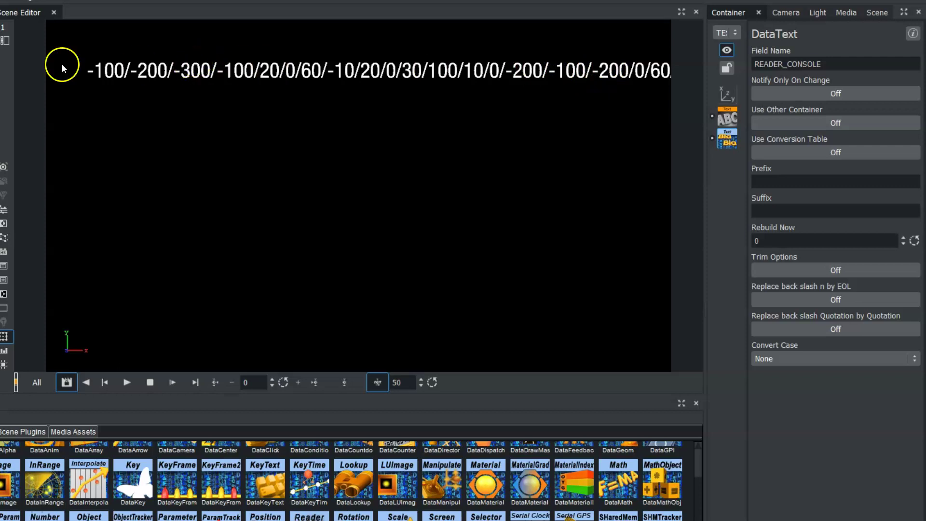
pyautogui.press('Tab')
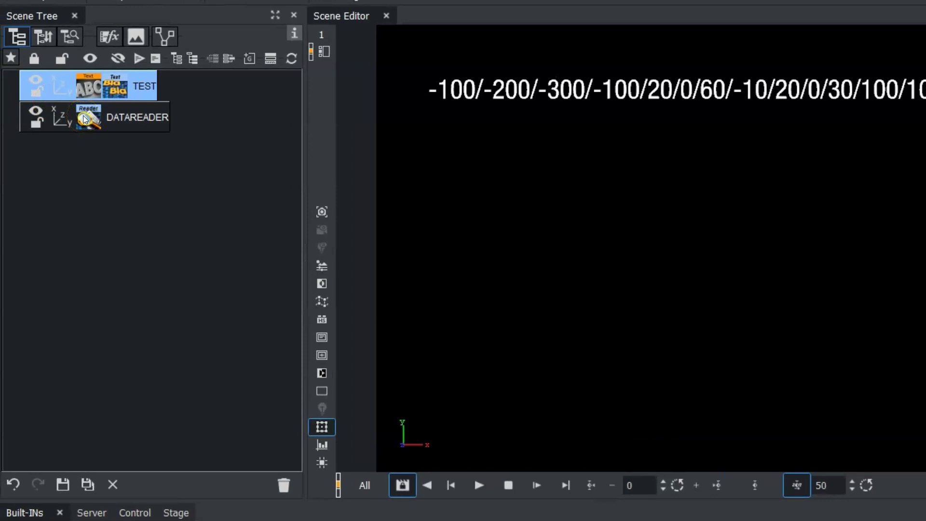
# Select the DATAREADER group, then open the stock data workbook from Documents in Excel
pyautogui.click(85, 119)
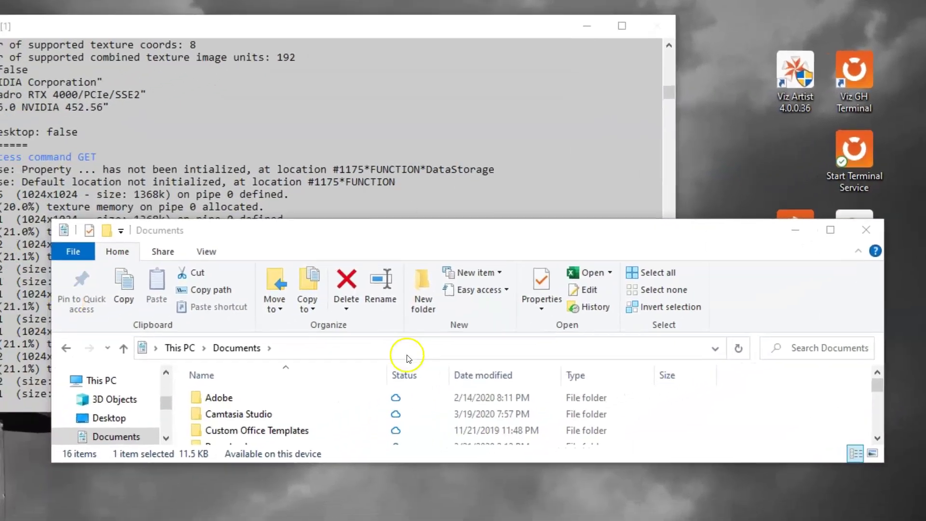
pyautogui.press('super+e')
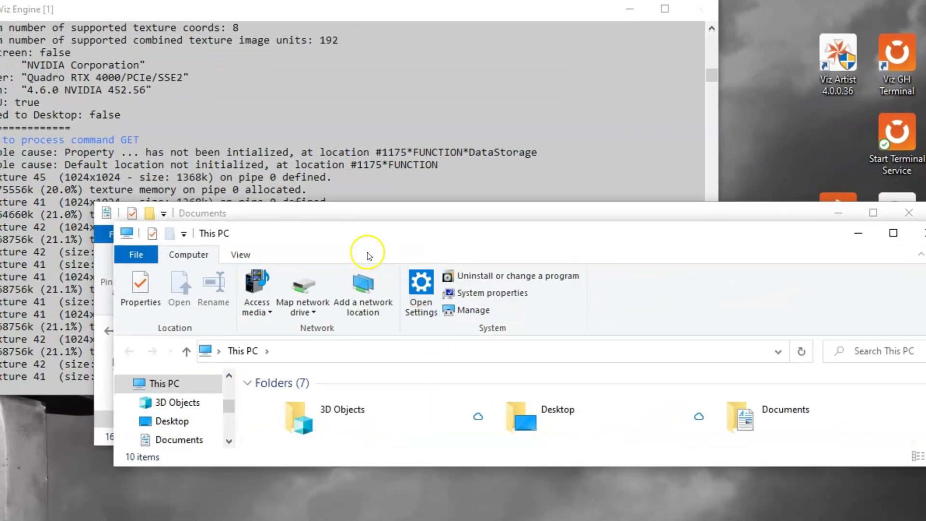
pyautogui.moveTo(228, 174); pyautogui.dragTo(169, 116)
pyautogui.moveTo(294, 343); pyautogui.dragTo(293, 520)
pyautogui.doubleClick(304, 436)
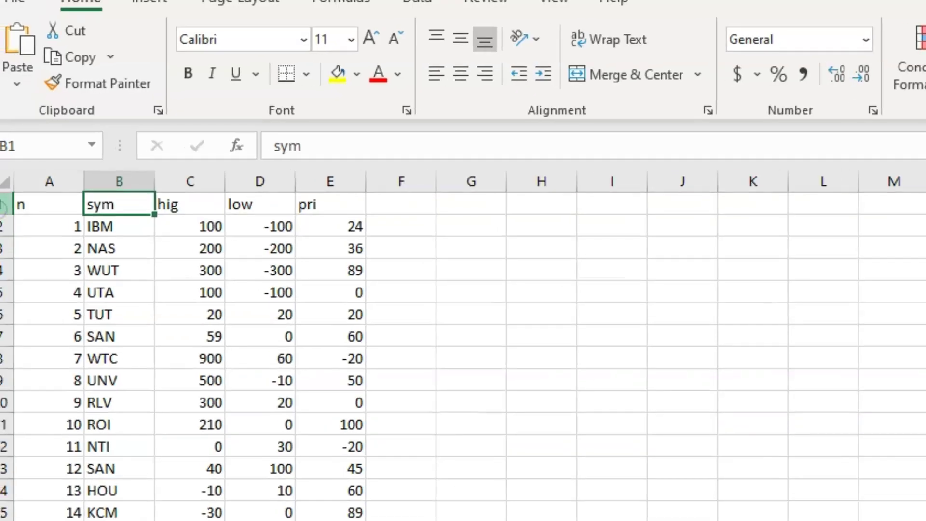
pyautogui.click(59, 160)
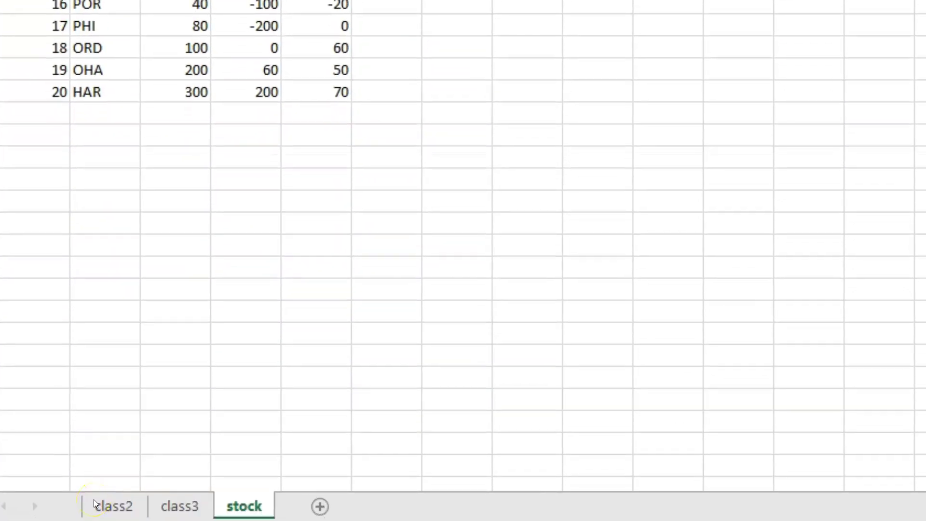
pyautogui.click(245, 507)
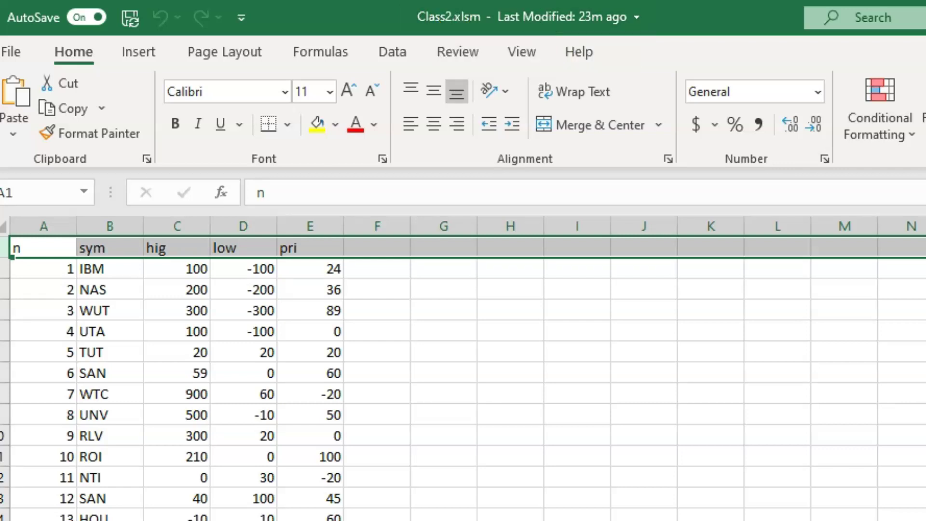
# Close the workbook and copy Class2.xlsm's folder location from its Properties dialog
pyautogui.hotkey('alt', 'F4')
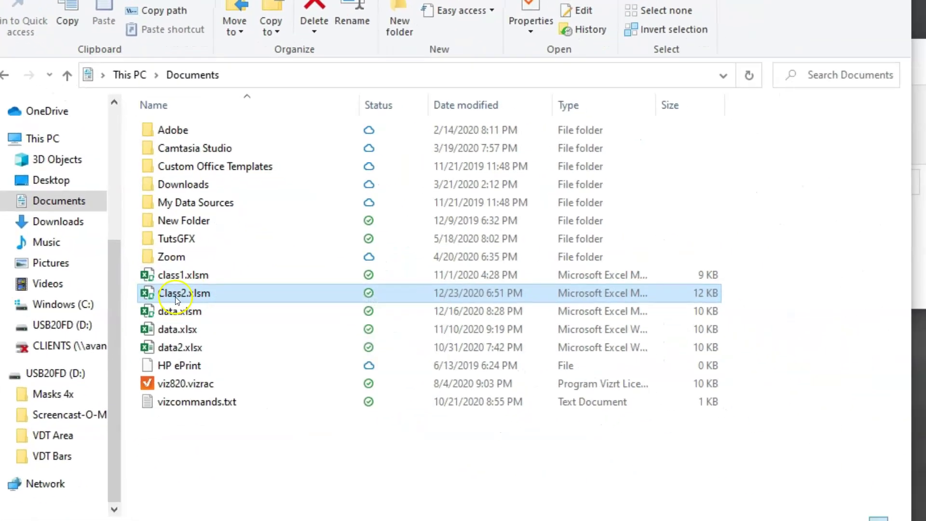
pyautogui.rightClick(167, 292)
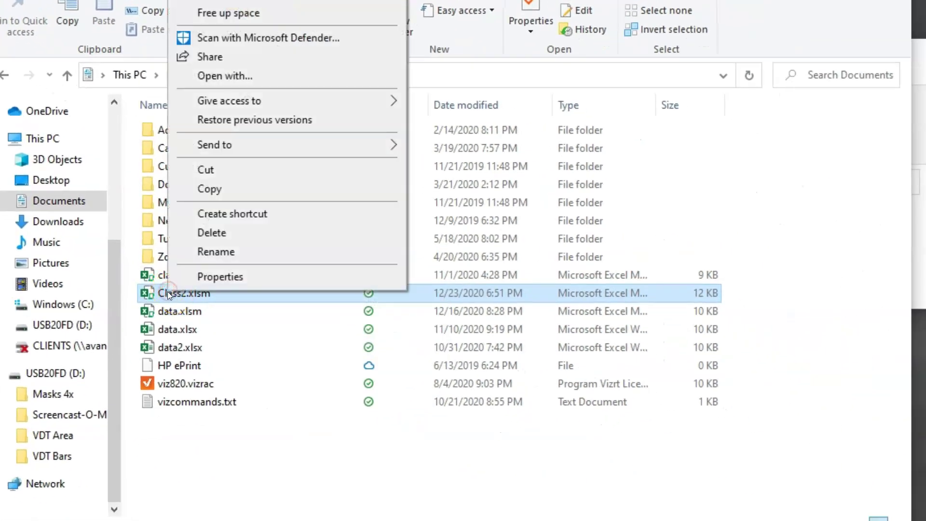
pyautogui.click(209, 275)
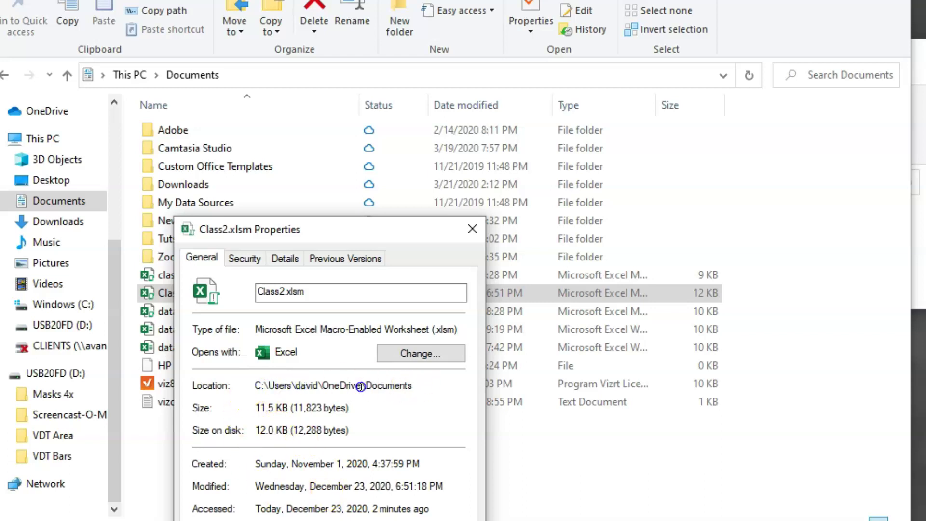
pyautogui.doubleClick(361, 386)
pyautogui.hotkey('ctrl', 'c')
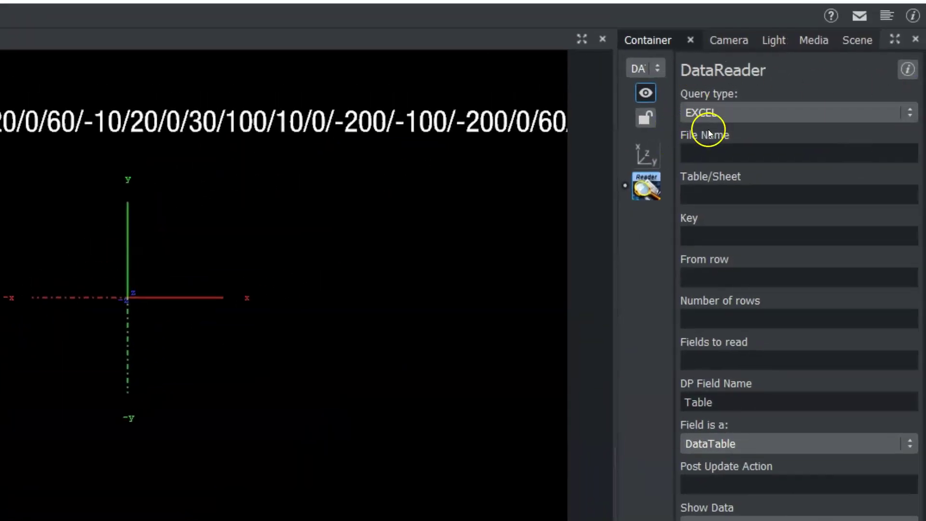
# Keep query type EXCEL and set File Name to the pasted Documents path plus \Class2.xlsm
pyautogui.click(719, 114)
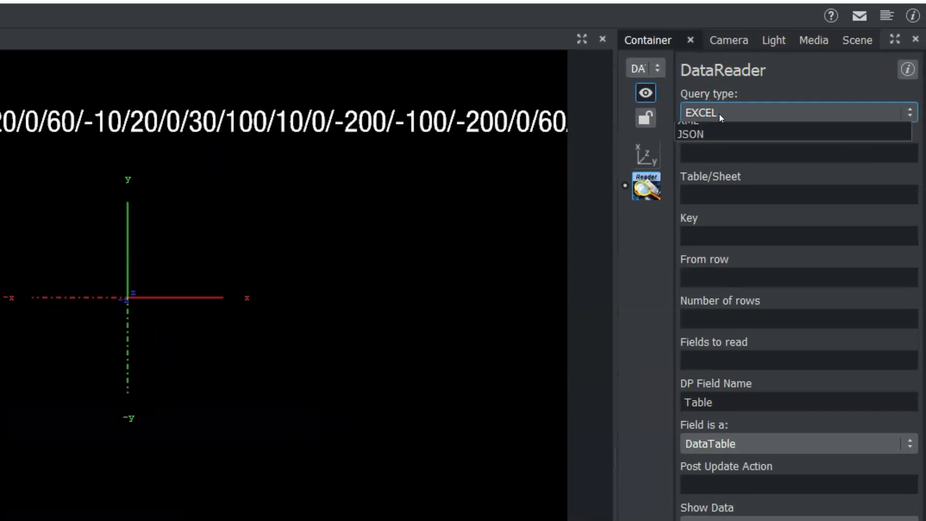
pyautogui.click(719, 114)
pyautogui.click(708, 149)
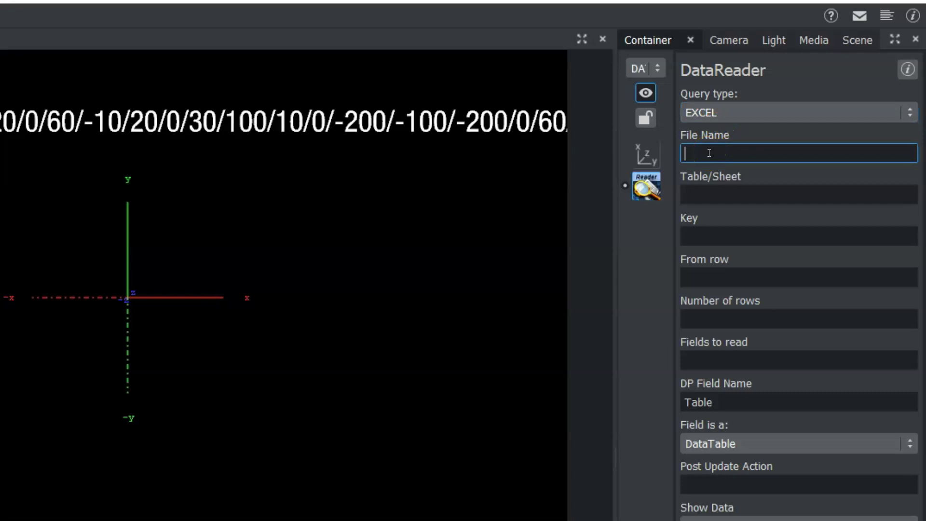
pyautogui.hotkey('ctrl', 'v')
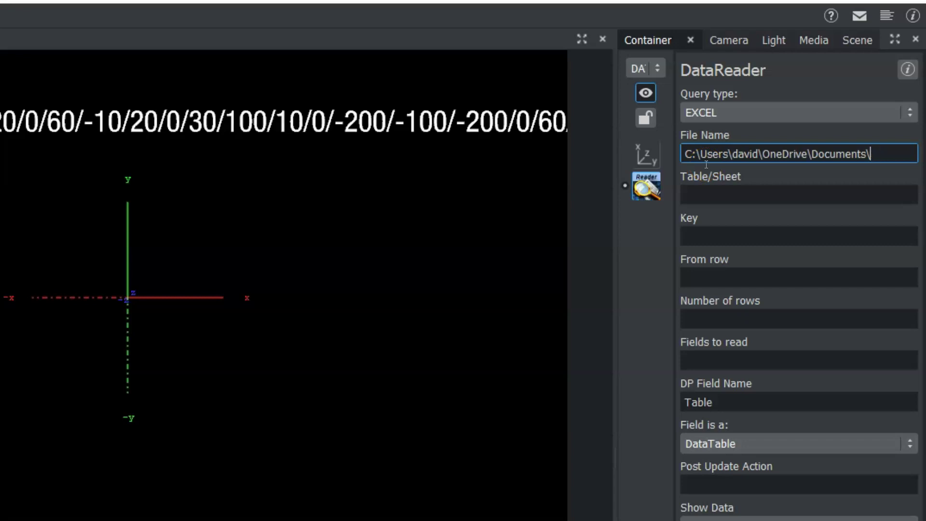
pyautogui.write('\\Class2.xlsm')
# Enter sheet stock, key column n and fields to read pri in the DataReader
pyautogui.click(697, 193)
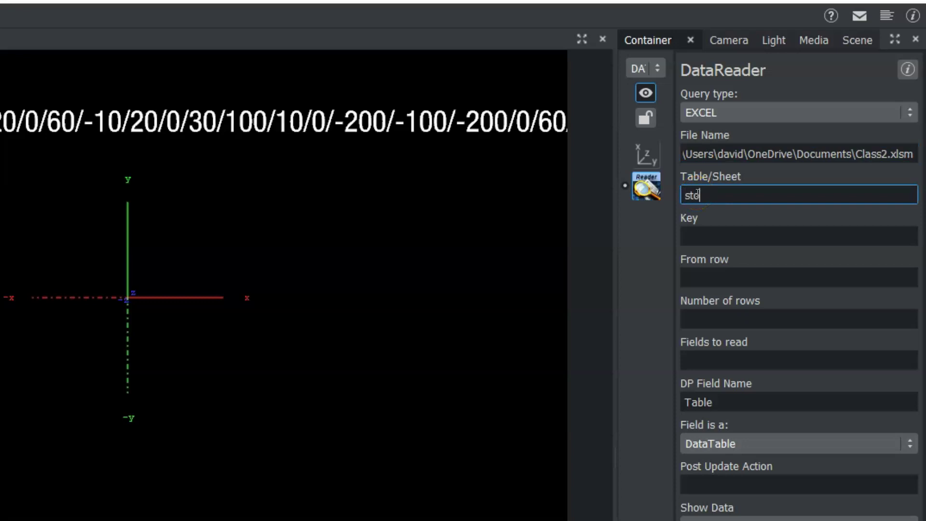
pyautogui.click(698, 195)
pyautogui.press('Tab')
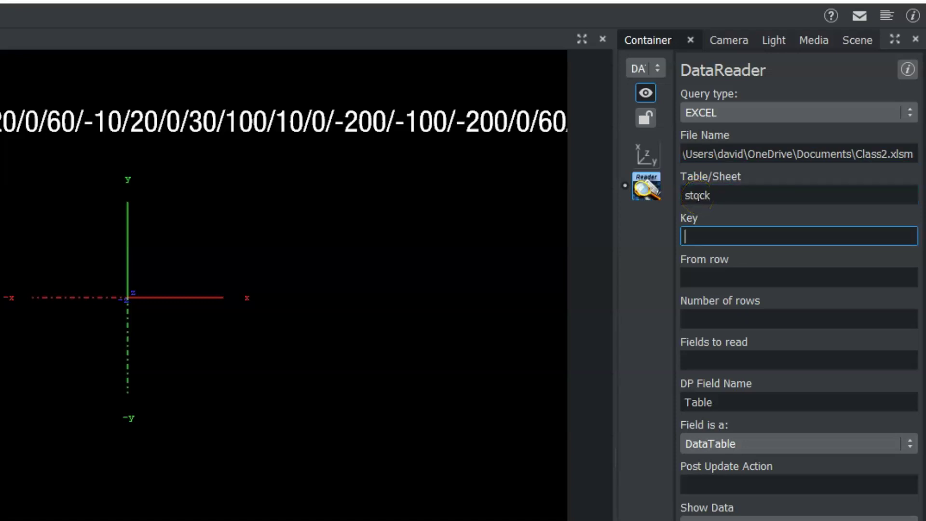
pyautogui.click(712, 235)
pyautogui.write('n')
pyautogui.click(732, 405)
pyautogui.click(743, 366)
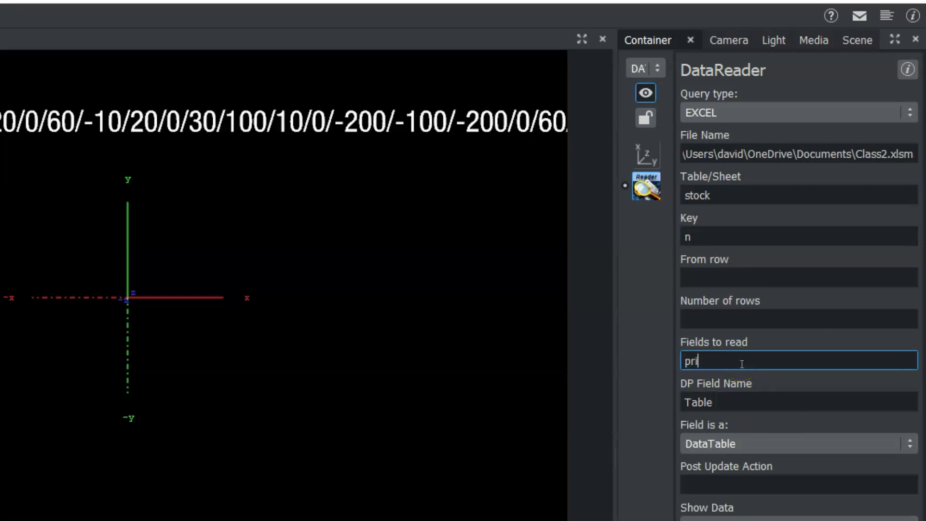
pyautogui.click(738, 367)
pyautogui.click(737, 403)
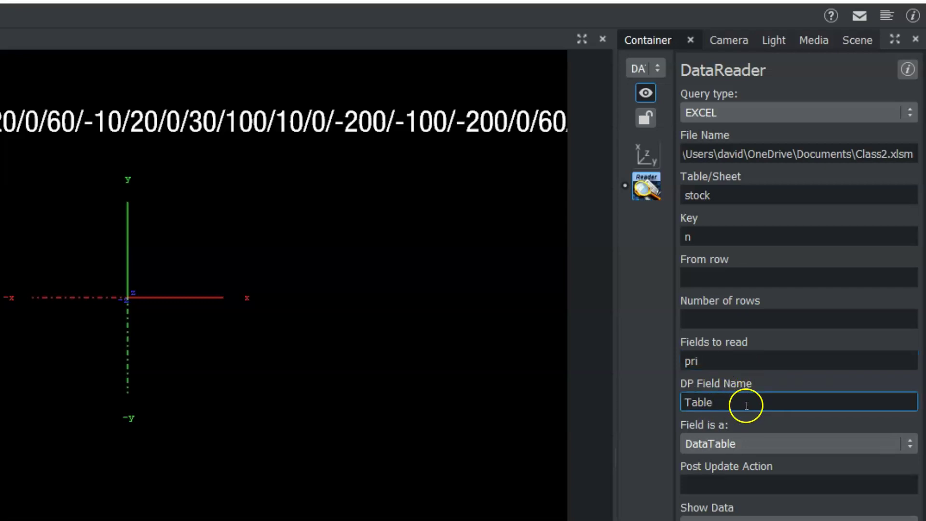
# Add a BarChart geometry from Geom Plugins to the scene and open its settings
pyautogui.click(688, 262)
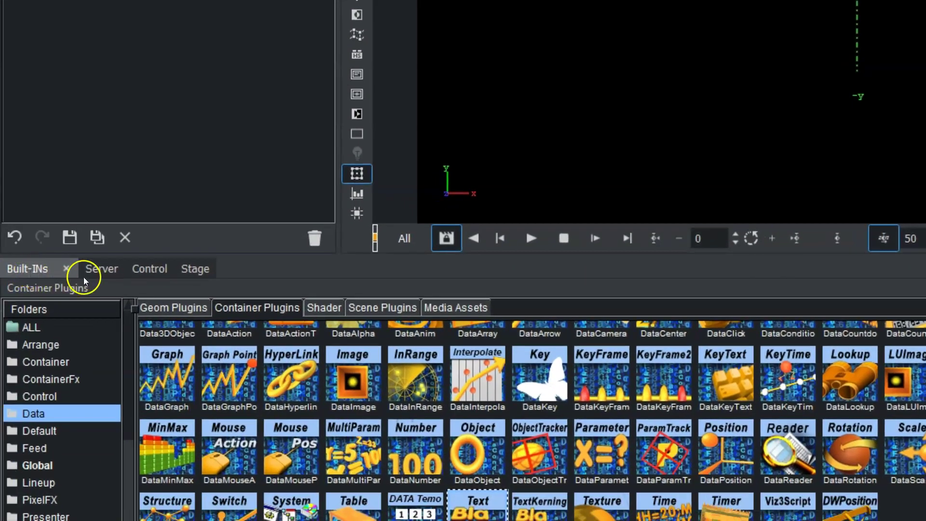
pyautogui.click(164, 309)
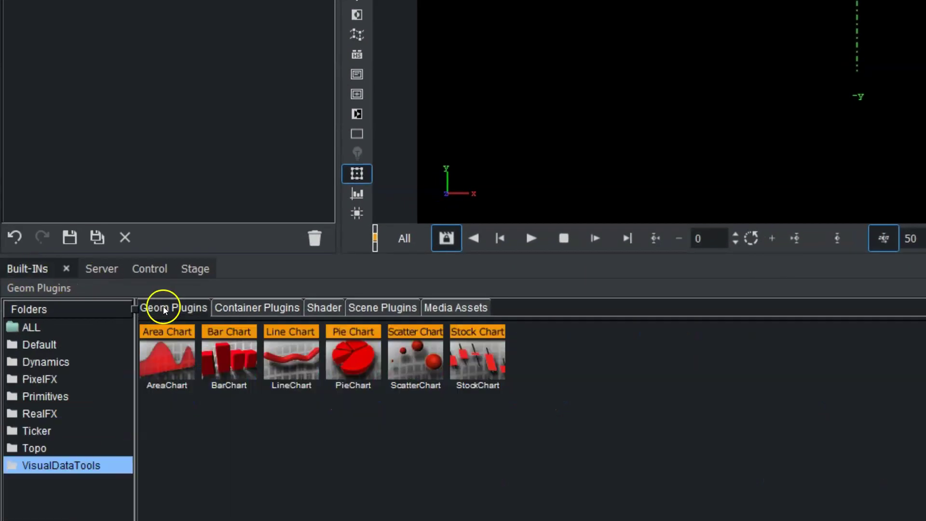
pyautogui.moveTo(212, 359); pyautogui.dragTo(221, 169)
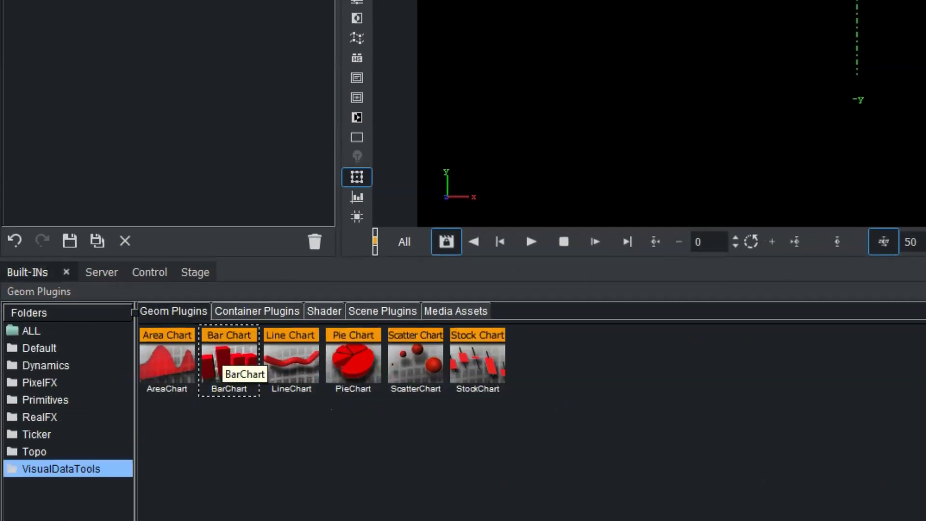
pyautogui.click(99, 118)
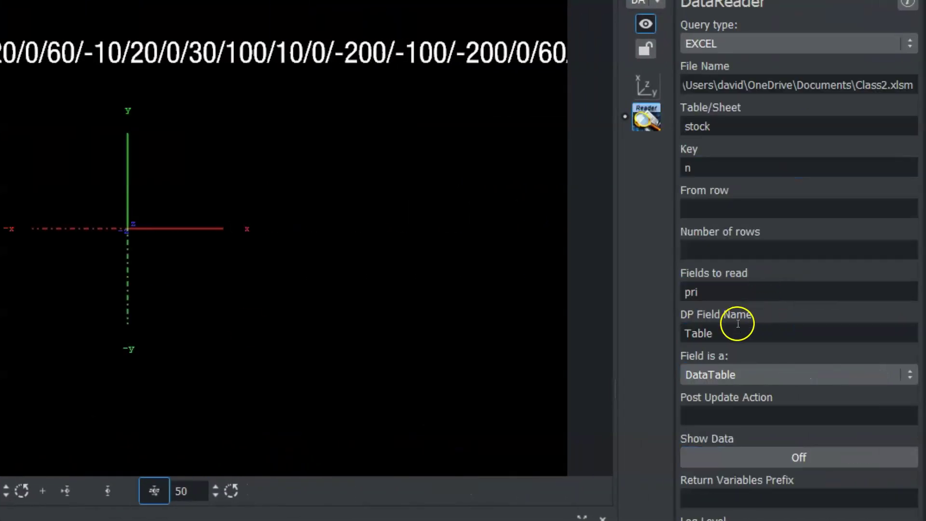
# Rename the DataReader output field to VAR and make it a Scene Shared Memory field
pyautogui.moveTo(734, 334); pyautogui.dragTo(675, 335)
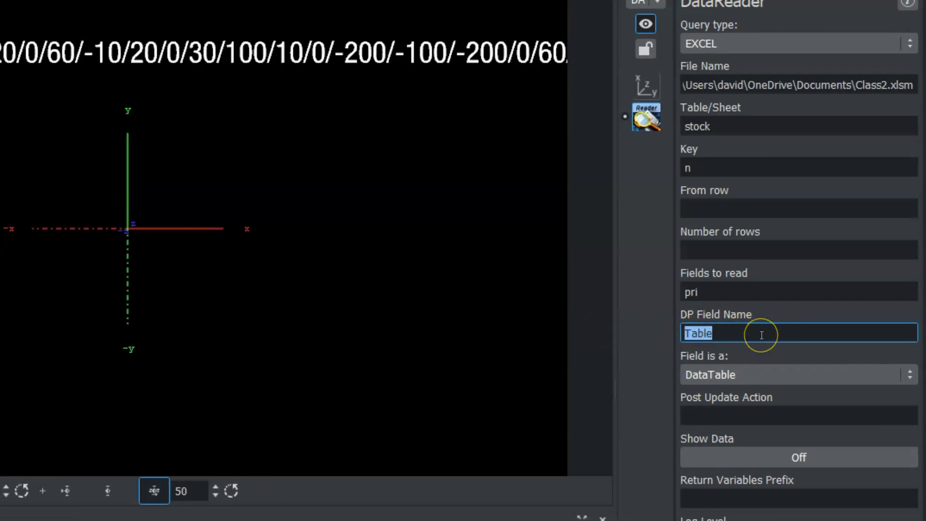
pyautogui.write('v')
pyautogui.moveTo(720, 340); pyautogui.dragTo(665, 338)
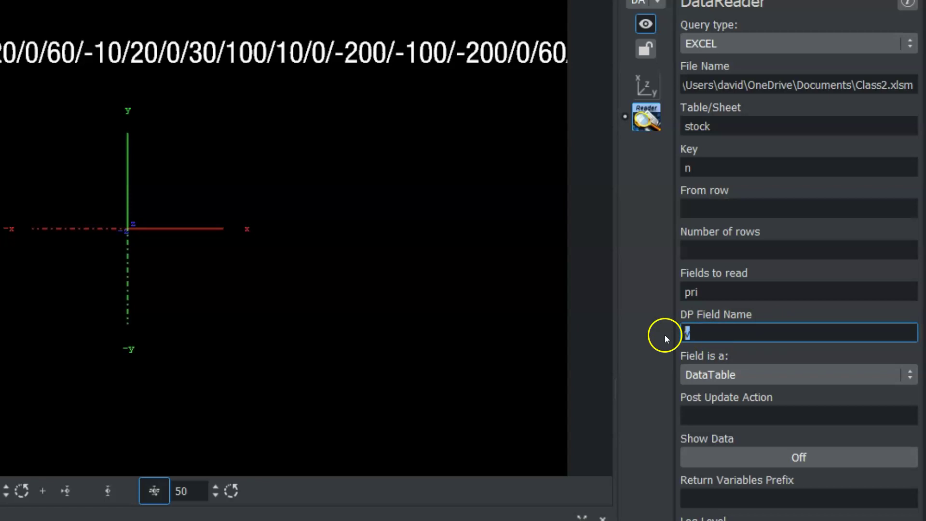
pyautogui.write('VAR')
pyautogui.click(795, 387)
pyautogui.click(737, 377)
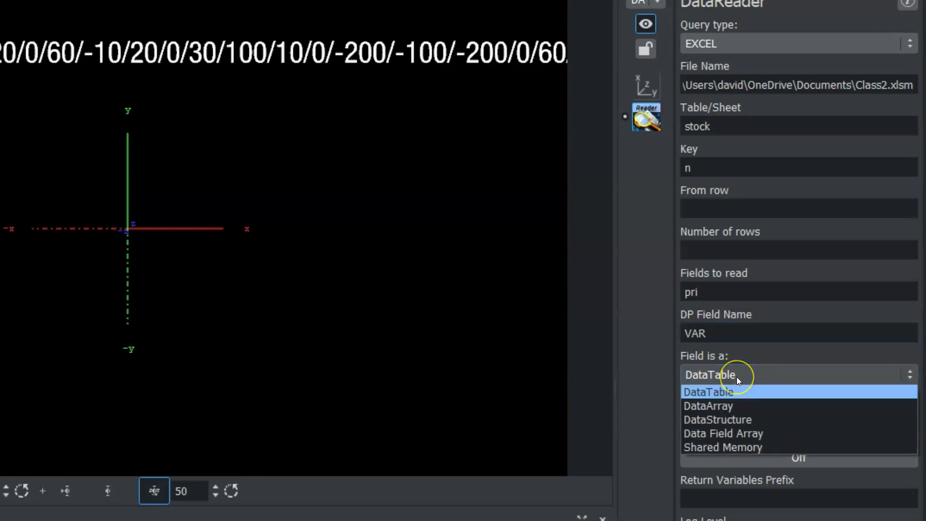
pyautogui.click(747, 448)
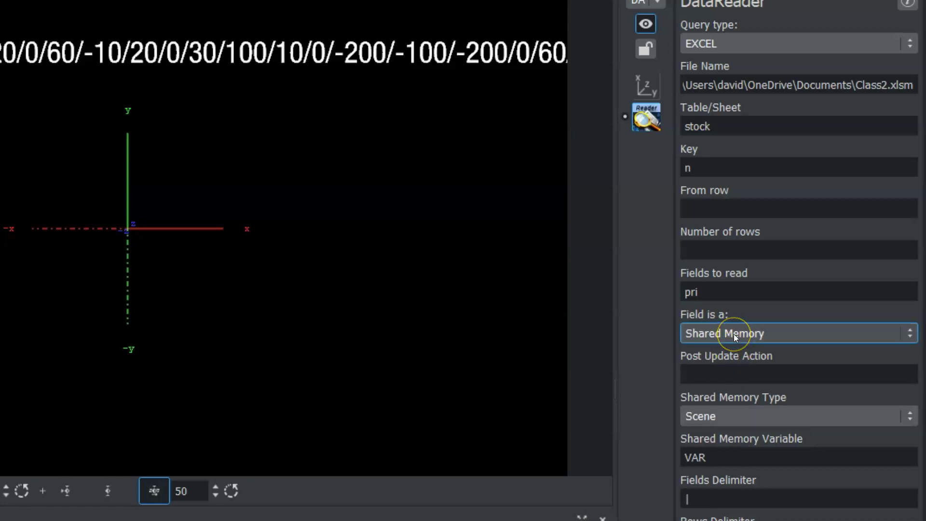
pyautogui.click(820, 416)
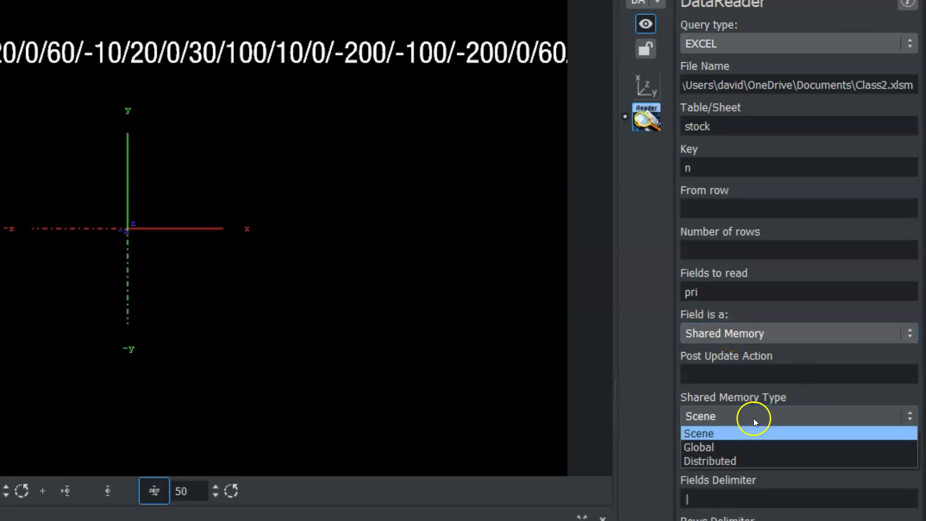
pyautogui.click(701, 433)
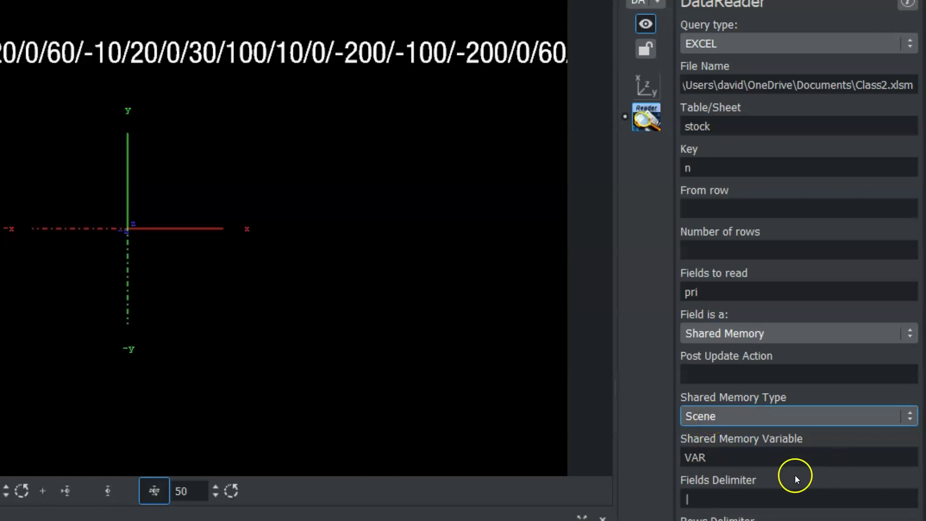
# Clear the DataReader's fields delimiter and select the rows delimiter value
pyautogui.click(734, 493)
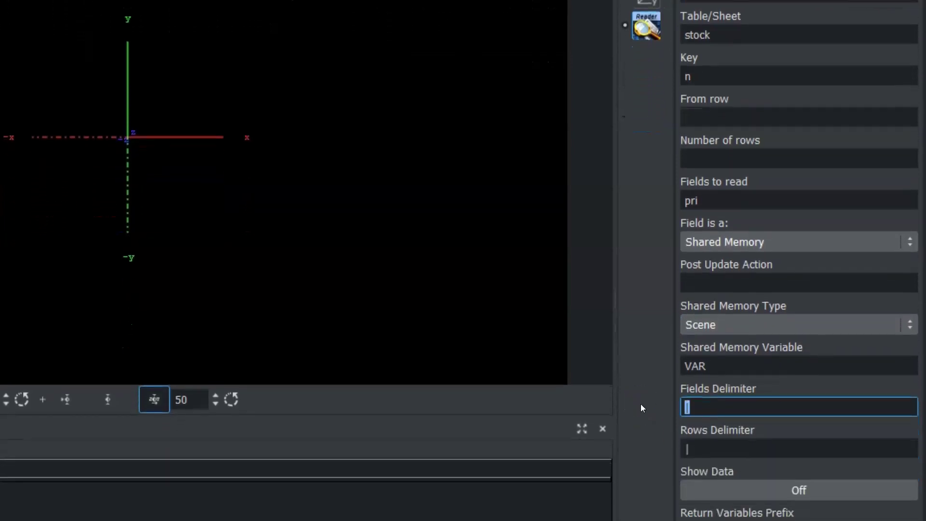
pyautogui.press('BackSpace')
pyautogui.click(714, 445)
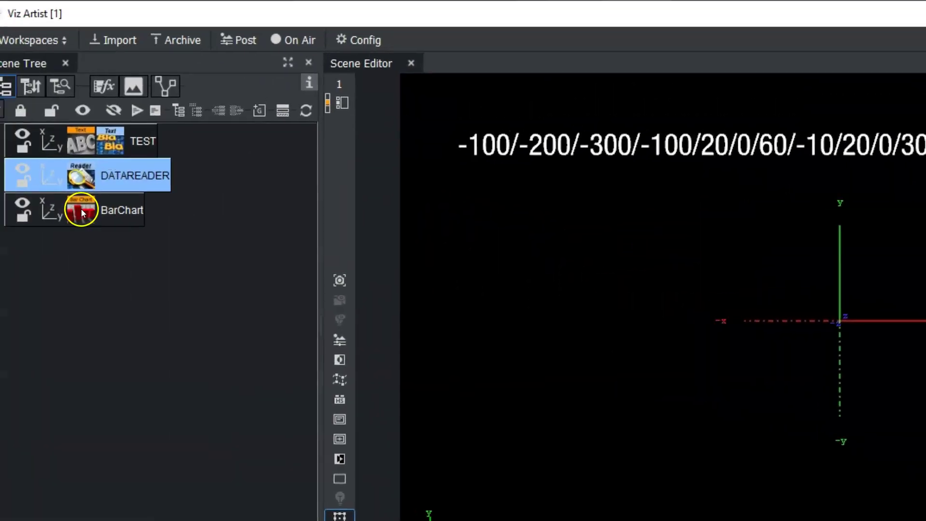
pyautogui.click(80, 209)
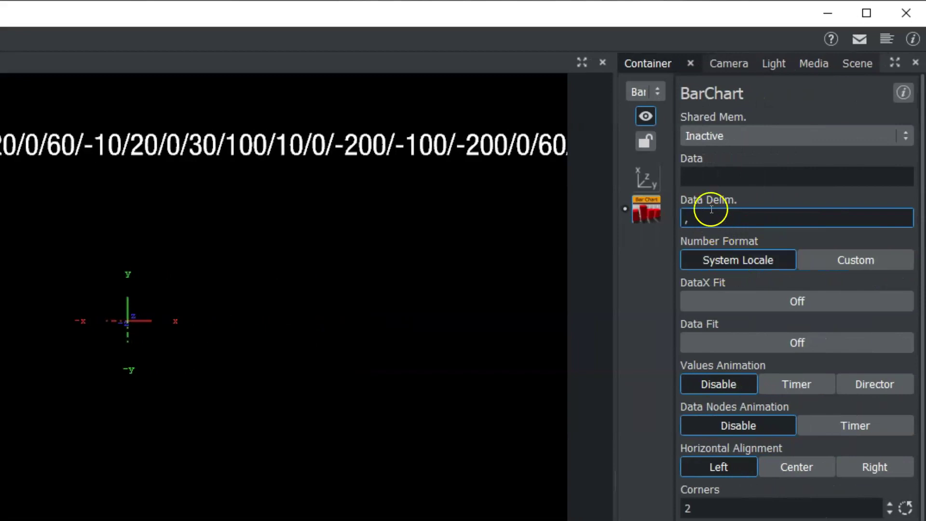
# Set the BarChart data delimiter to a comma and read Scene shared memory key VAR
pyautogui.press('BackSpace')
pyautogui.write(',')
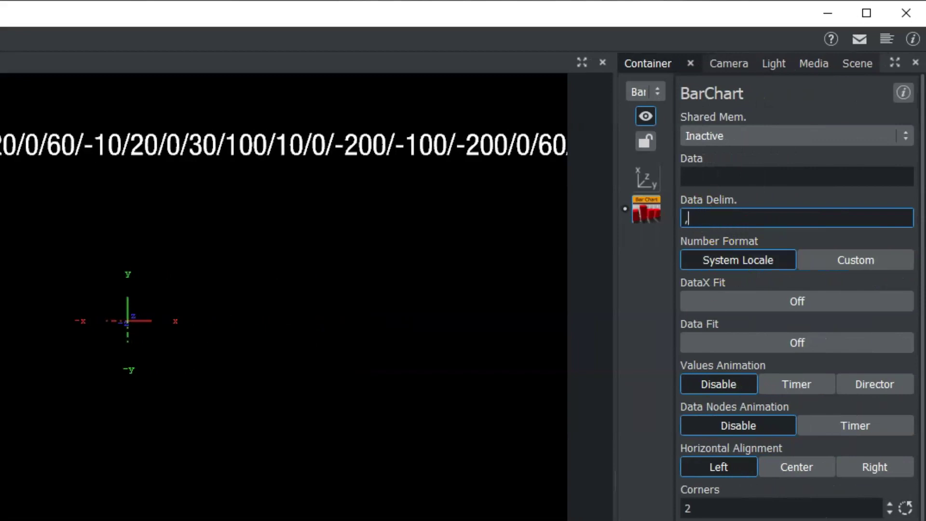
pyautogui.click(724, 138)
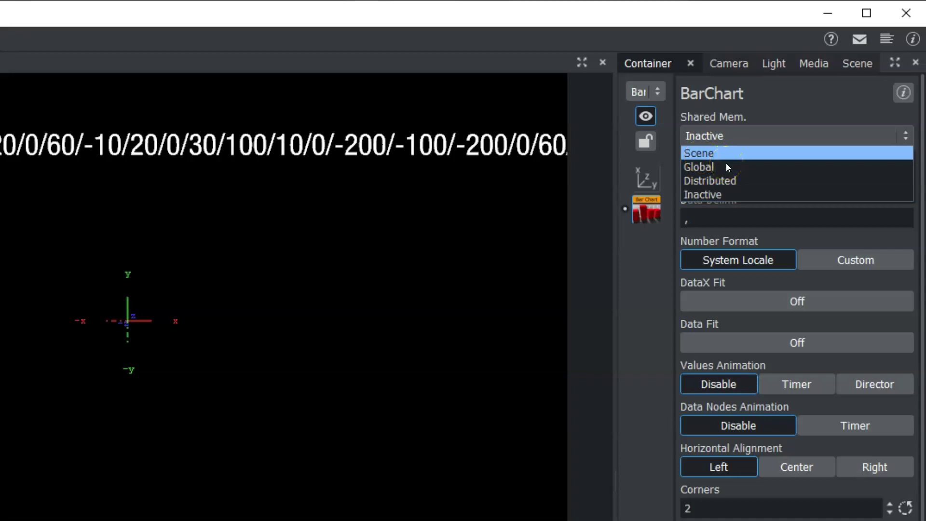
pyautogui.click(724, 153)
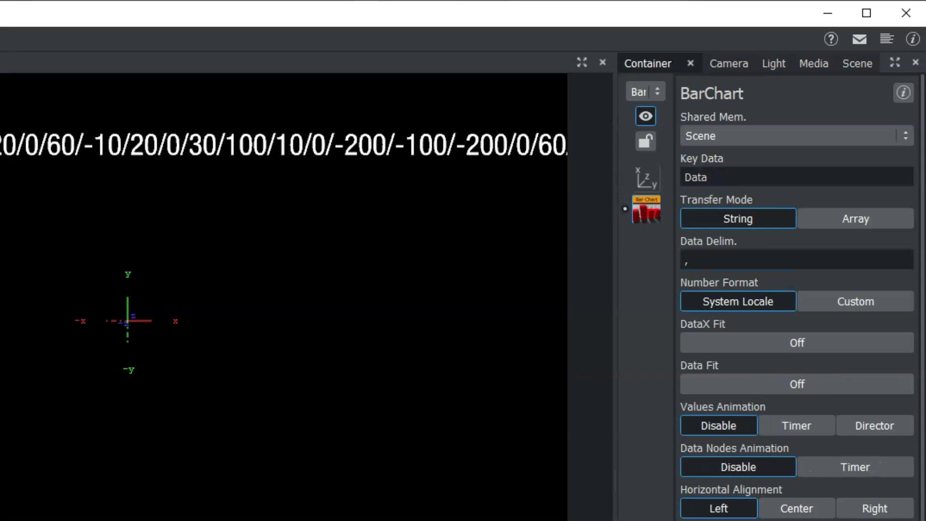
pyautogui.doubleClick(738, 177)
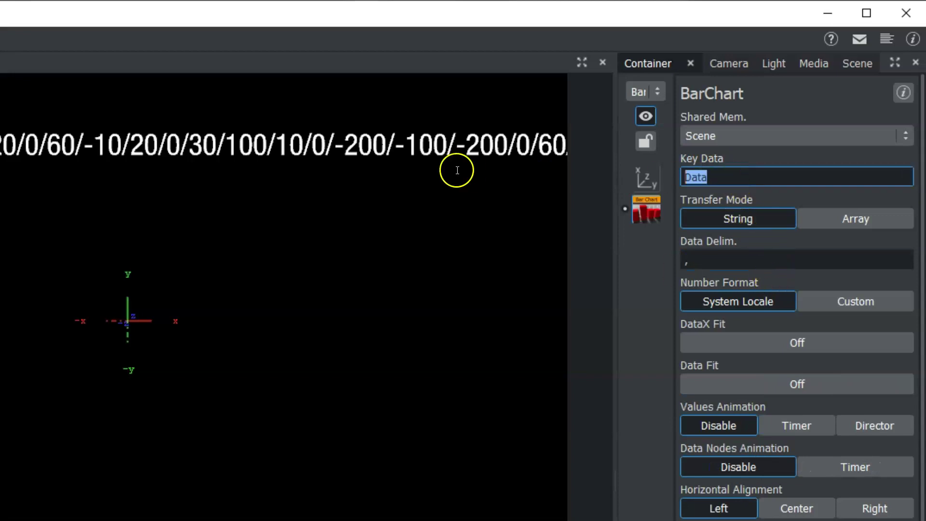
pyautogui.click(456, 170)
pyautogui.doubleClick(680, 179)
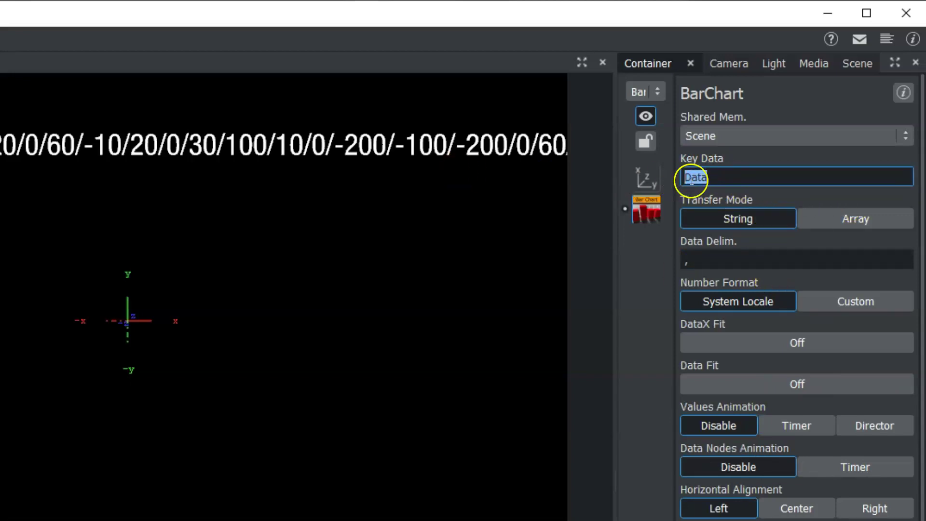
pyautogui.write('VAR')
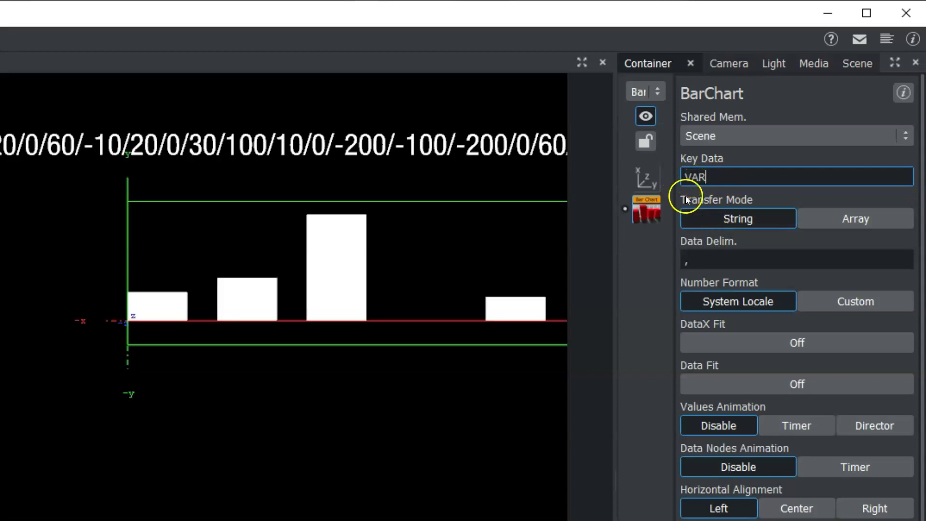
pyautogui.click(682, 196)
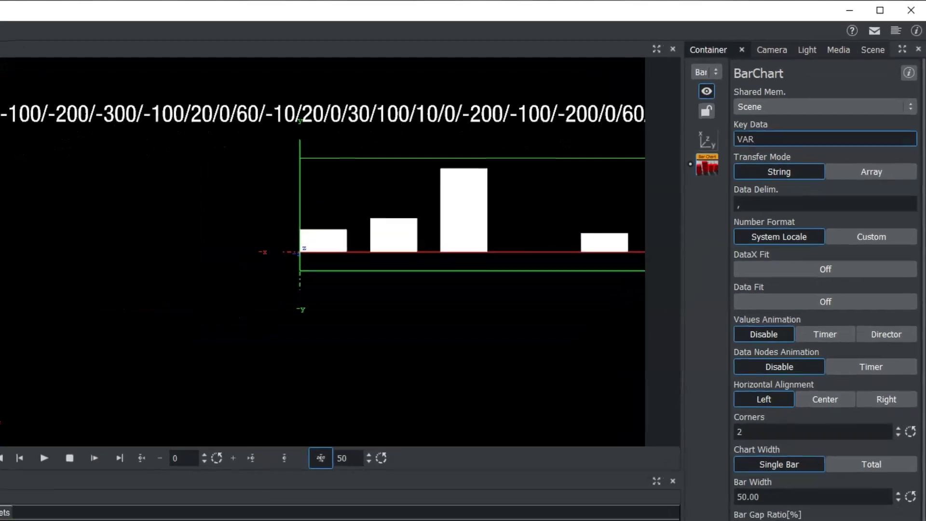
# Move the BarChart container to Position X -323 so more bars come into view
pyautogui.click(707, 140)
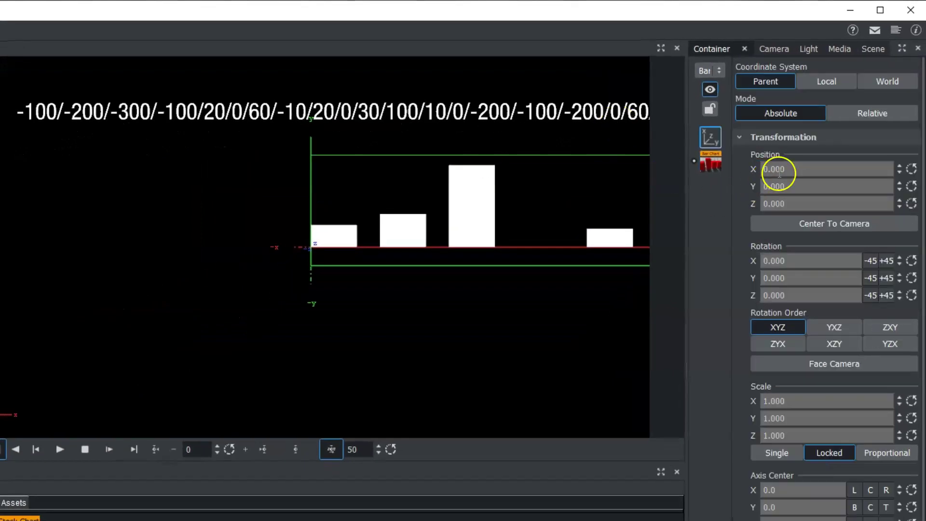
pyautogui.moveTo(779, 174); pyautogui.dragTo(535, 176)
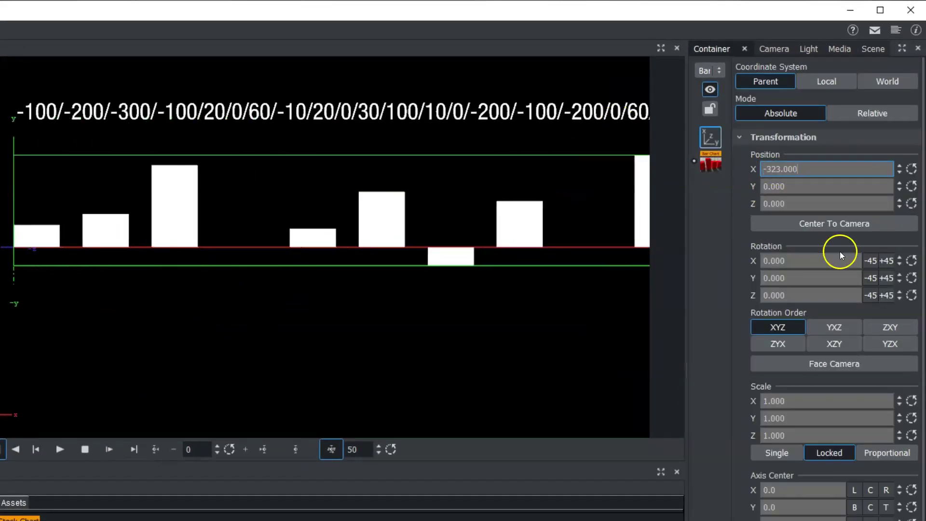
pyautogui.click(839, 256)
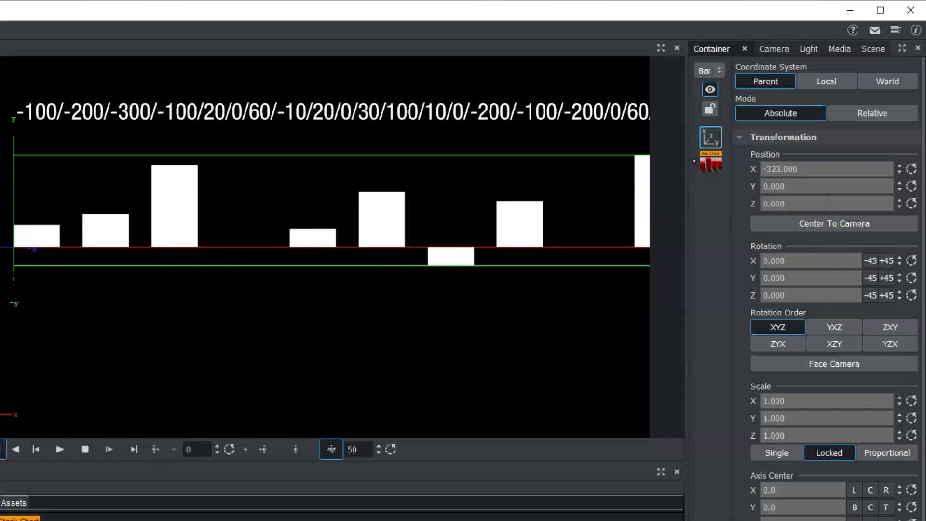
pyautogui.click(711, 163)
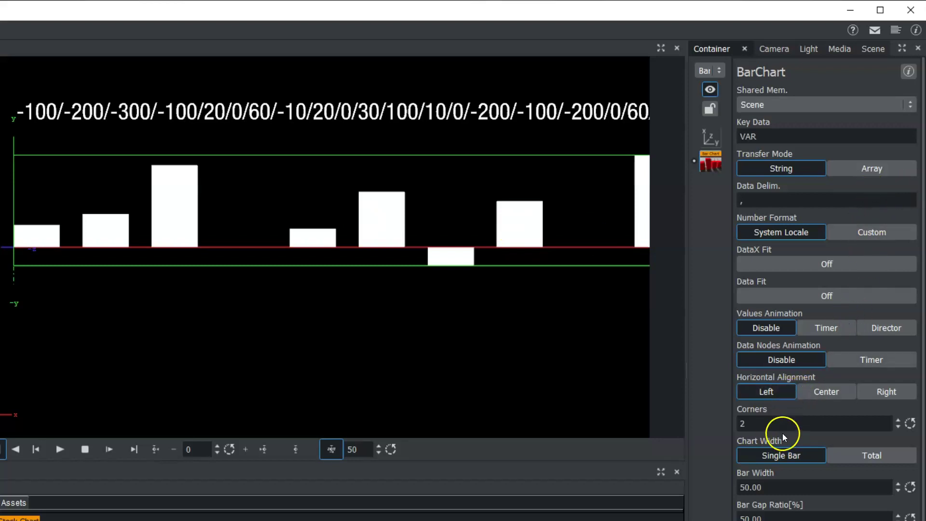
pyautogui.click(908, 72)
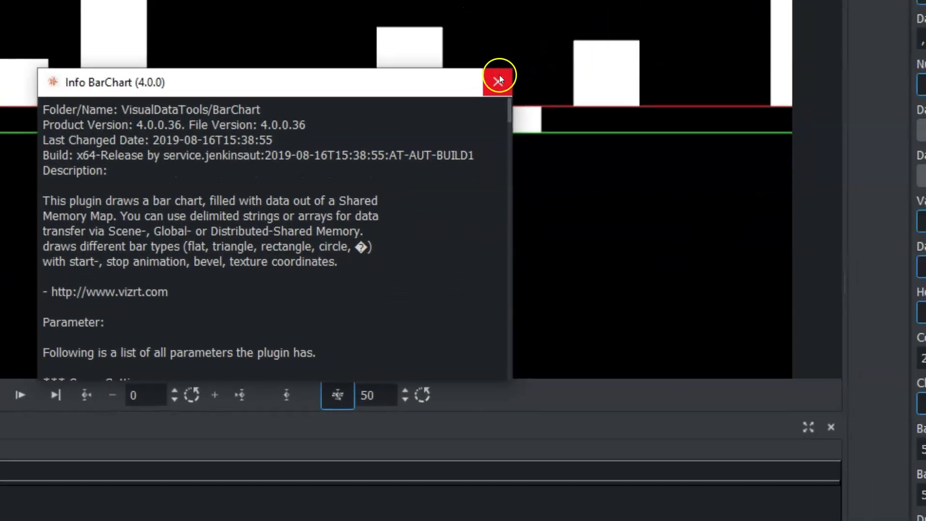
pyautogui.click(499, 78)
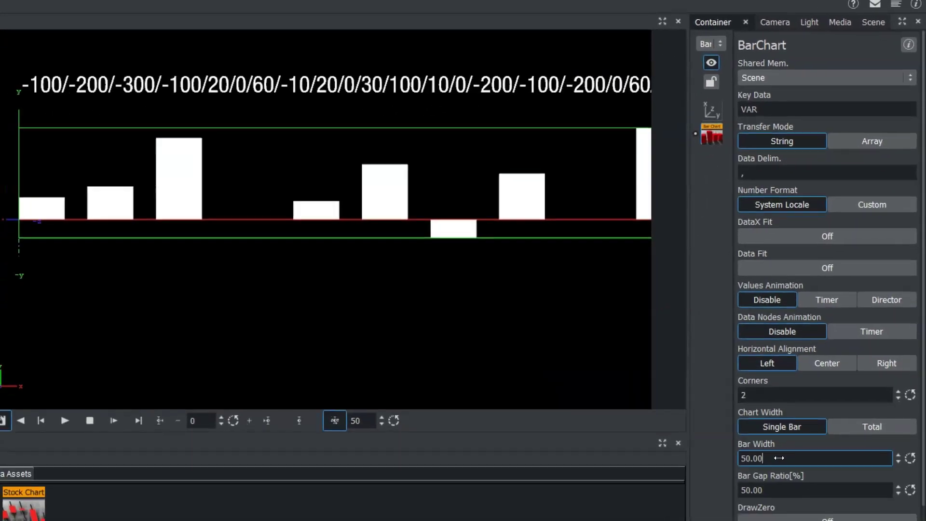
# Narrow the BarChart's bar width to 22.60 so all sixteen bars fit the frame
pyautogui.moveTo(764, 456); pyautogui.dragTo(599, 459)
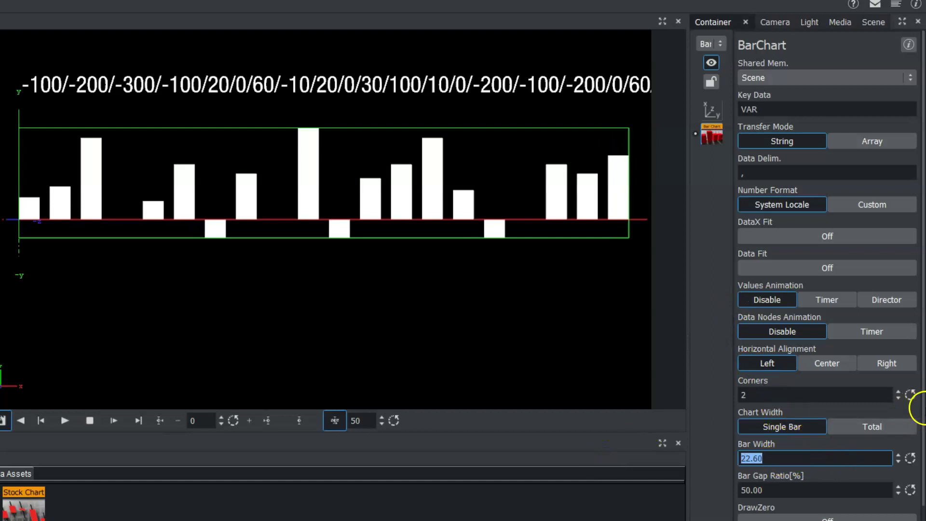
pyautogui.scroll(-5, 911, 405)
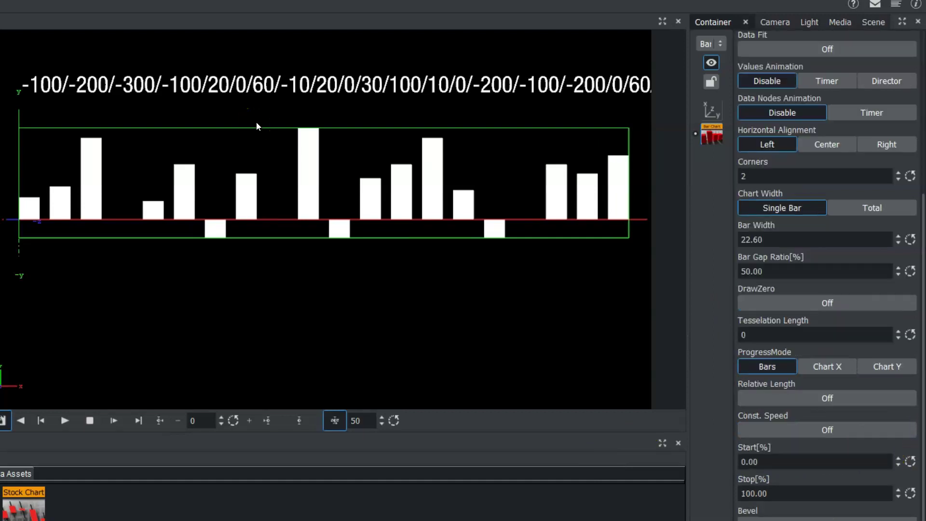
# Keyframe the BarChart's Stop[%] from 0 to 100 and play back the bars growing in
pyautogui.moveTo(815, 493); pyautogui.dragTo(58, 495)
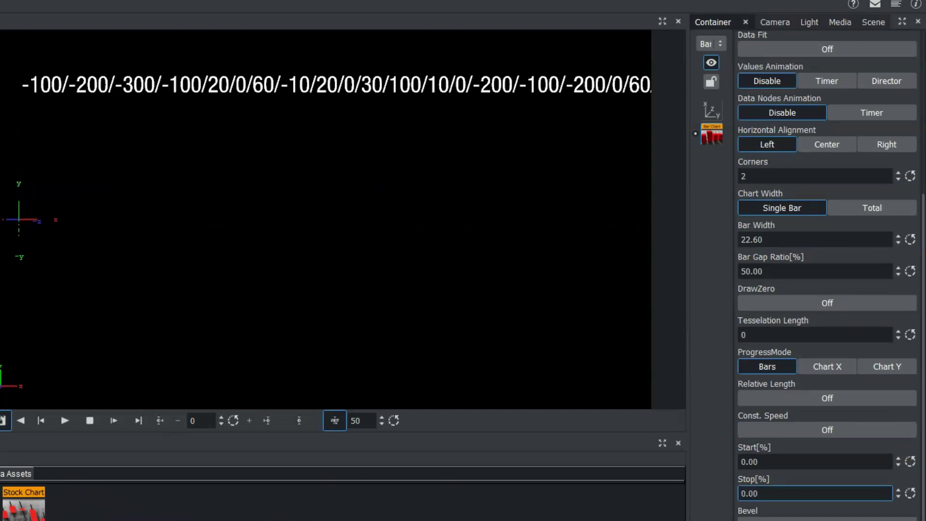
pyautogui.doubleClick(753, 492)
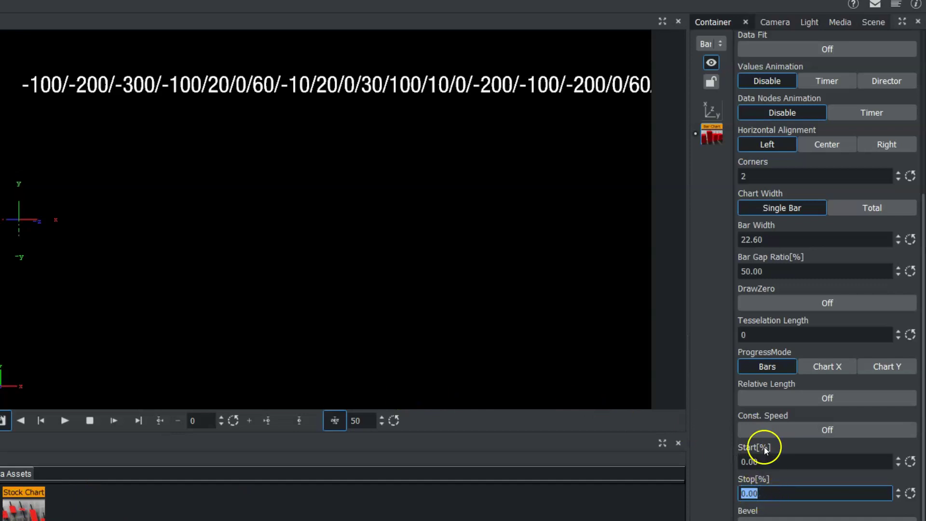
pyautogui.click(296, 421)
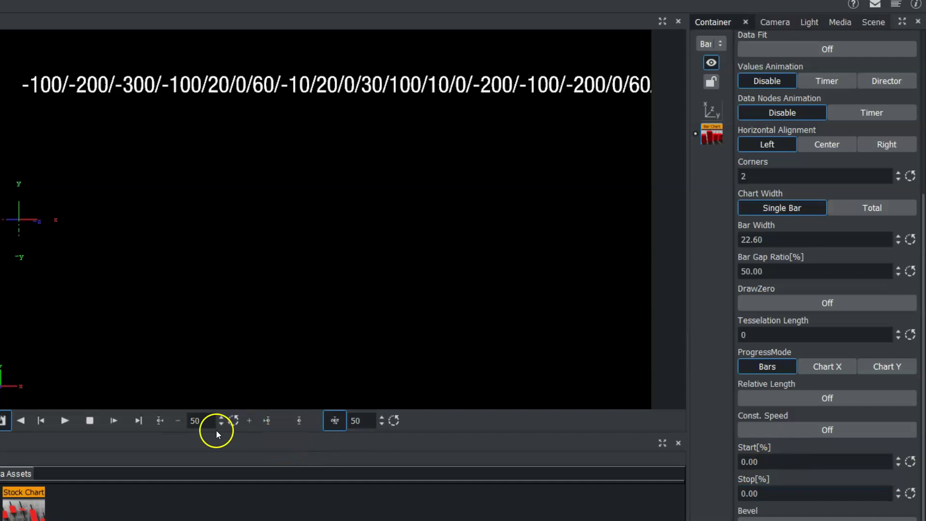
pyautogui.doubleClick(746, 492)
pyautogui.write('27.4')
pyautogui.moveTo(784, 496); pyautogui.dragTo(916, 489)
pyautogui.click(299, 420)
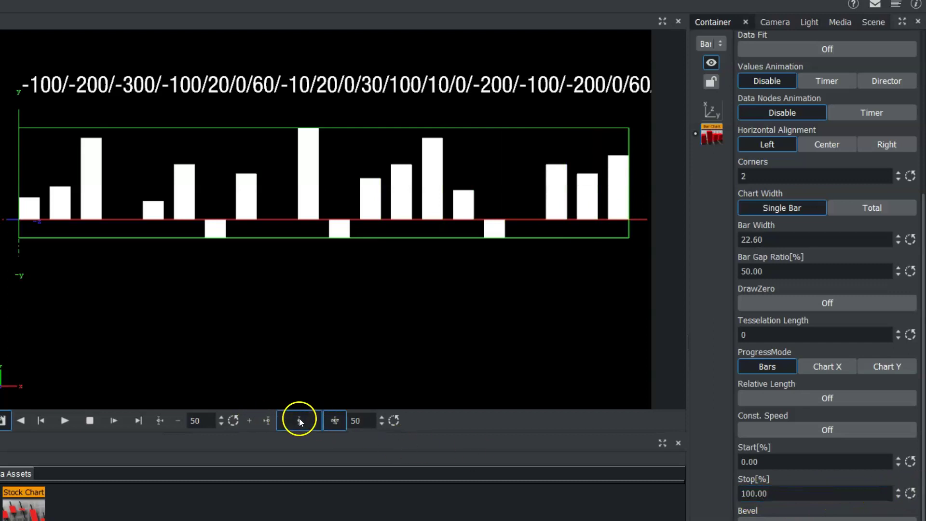
pyautogui.click(63, 418)
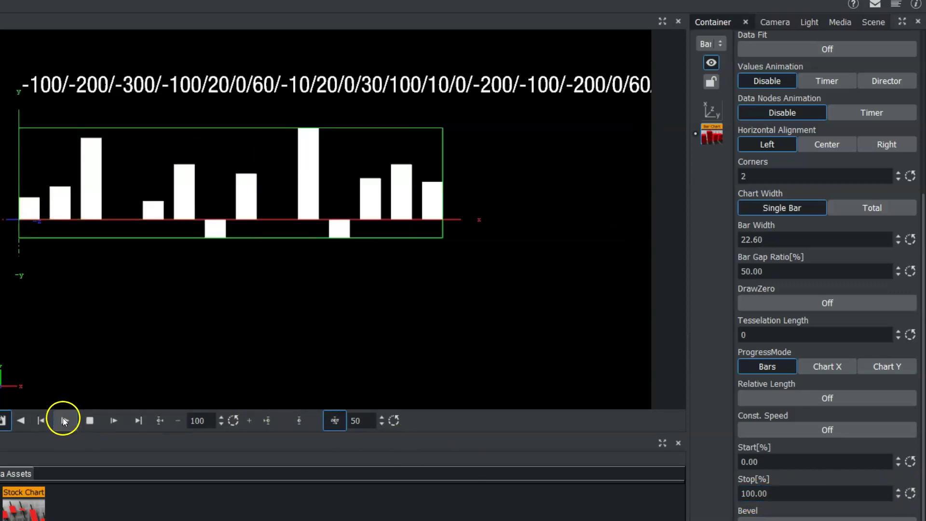
pyautogui.click(87, 413)
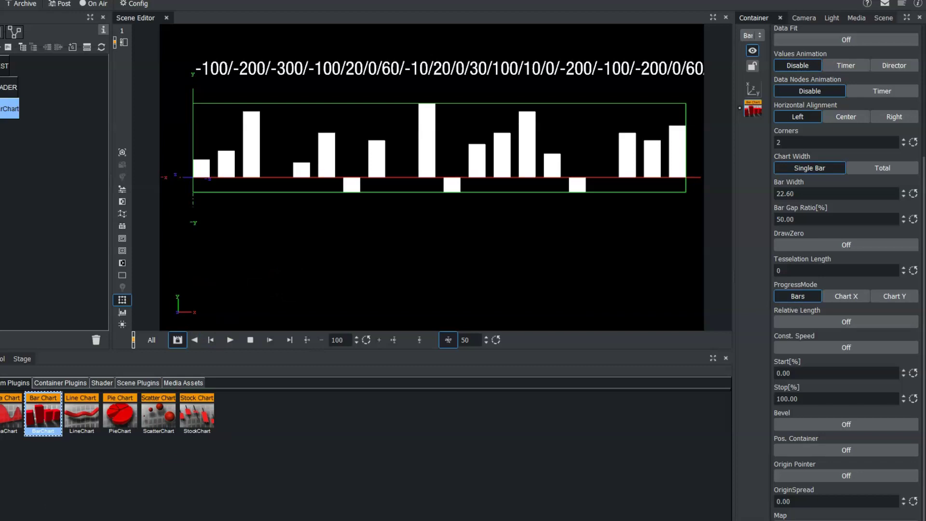
# Drag the BLUEPANEL2 image from the server's Images library onto the BarChart container
pyautogui.scroll(1, 911, 284)
pyautogui.scroll(-1, 913, 303)
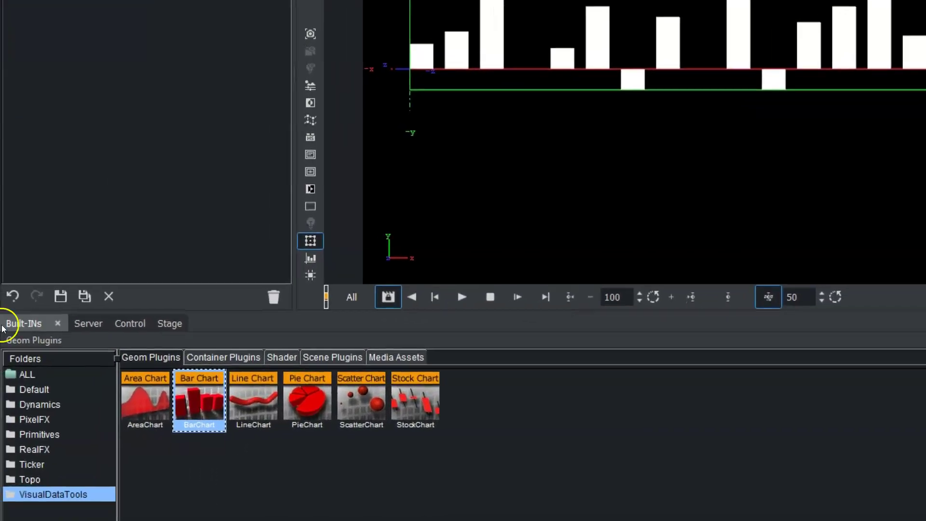
pyautogui.click(84, 324)
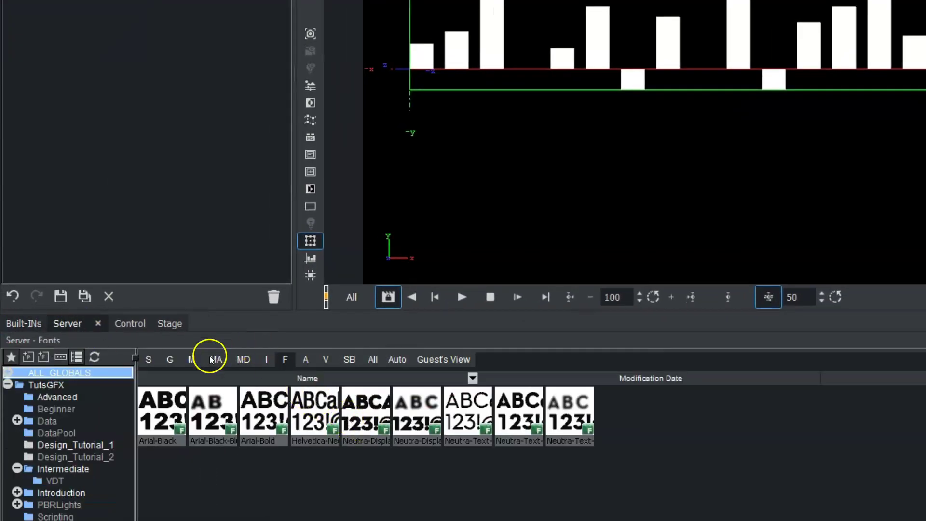
pyautogui.click(266, 359)
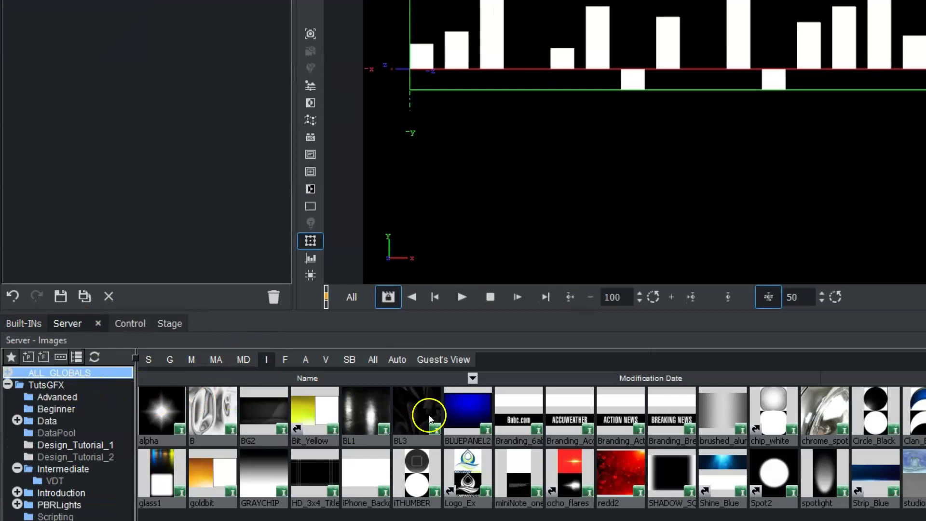
pyautogui.click(461, 405)
pyautogui.moveTo(461, 429); pyautogui.dragTo(126, 181)
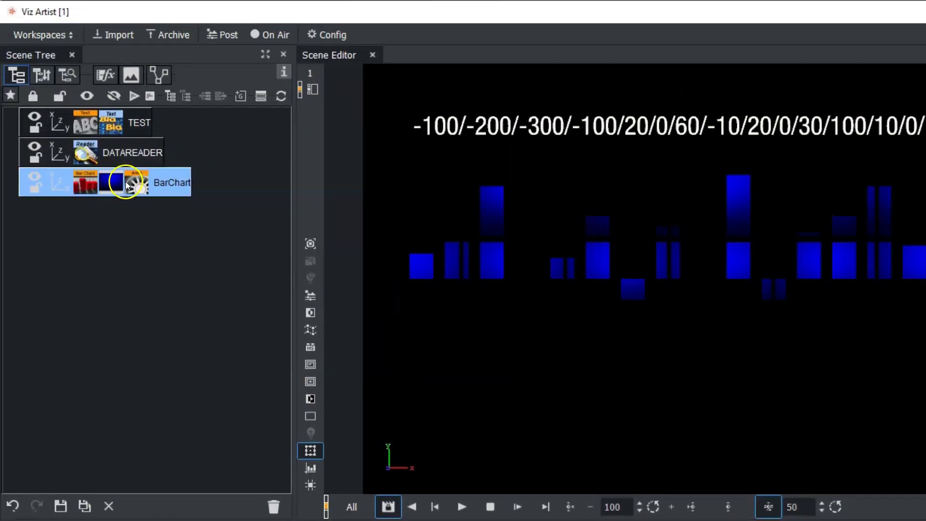